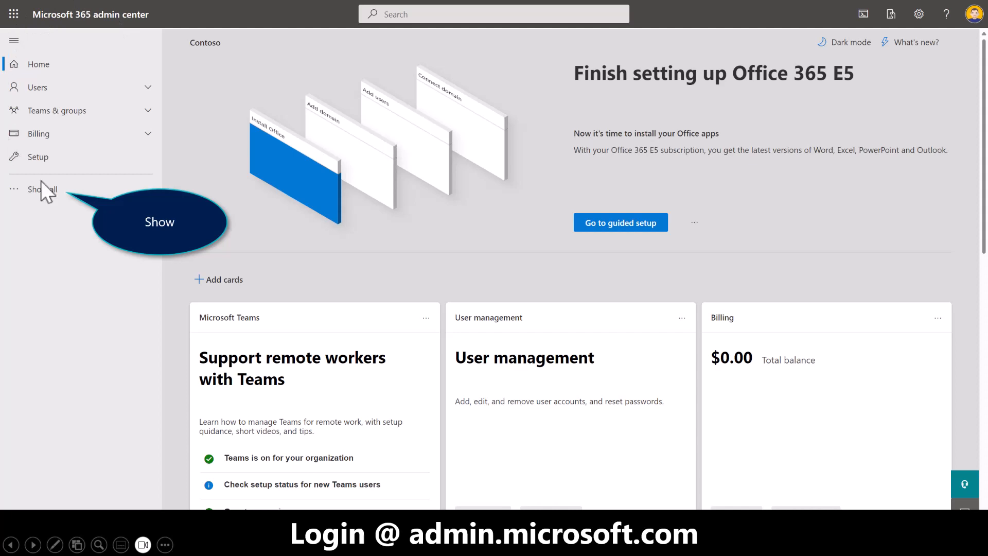
# - Open the app store from the Integrated apps settings and search it for Viva Sales
pyautogui.click(48, 192)
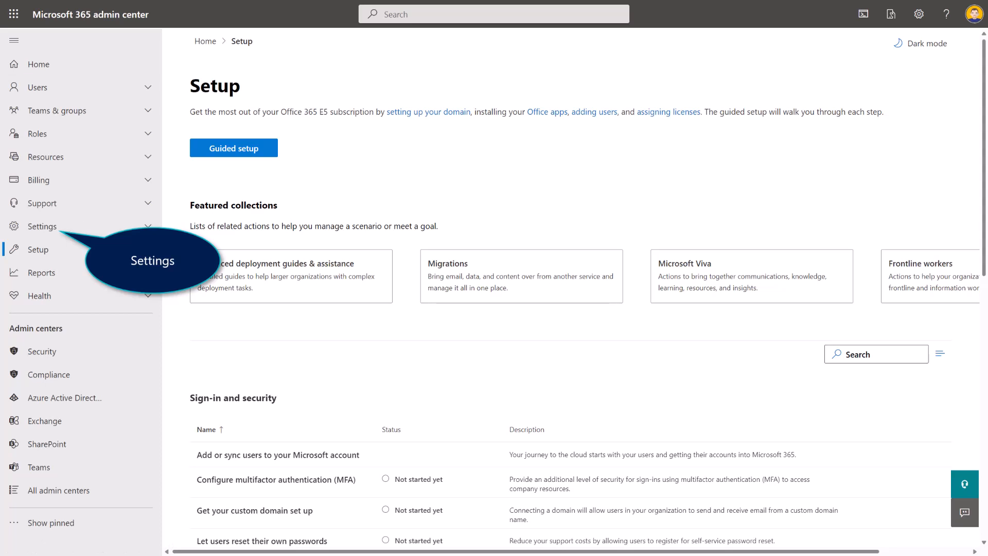
pyautogui.click(36, 235)
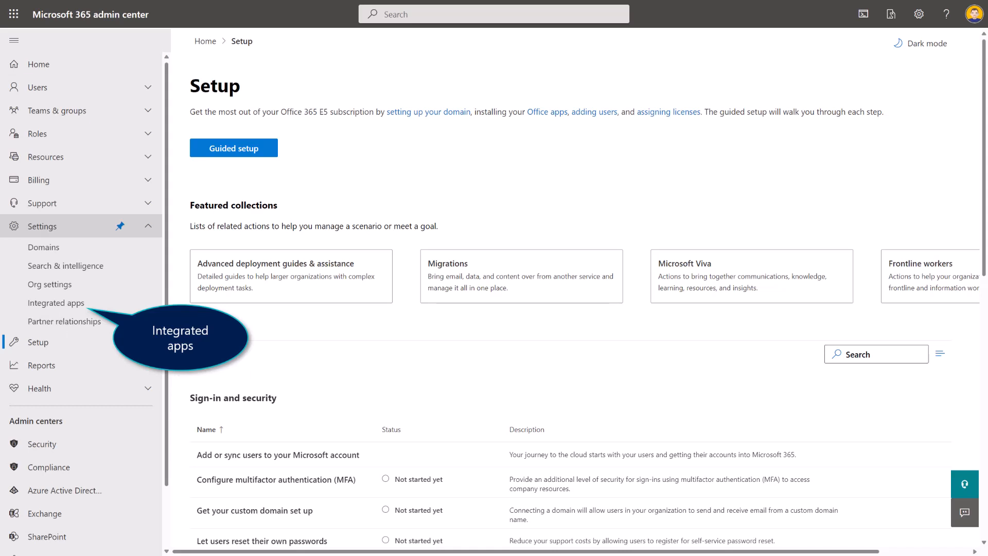
pyautogui.click(54, 302)
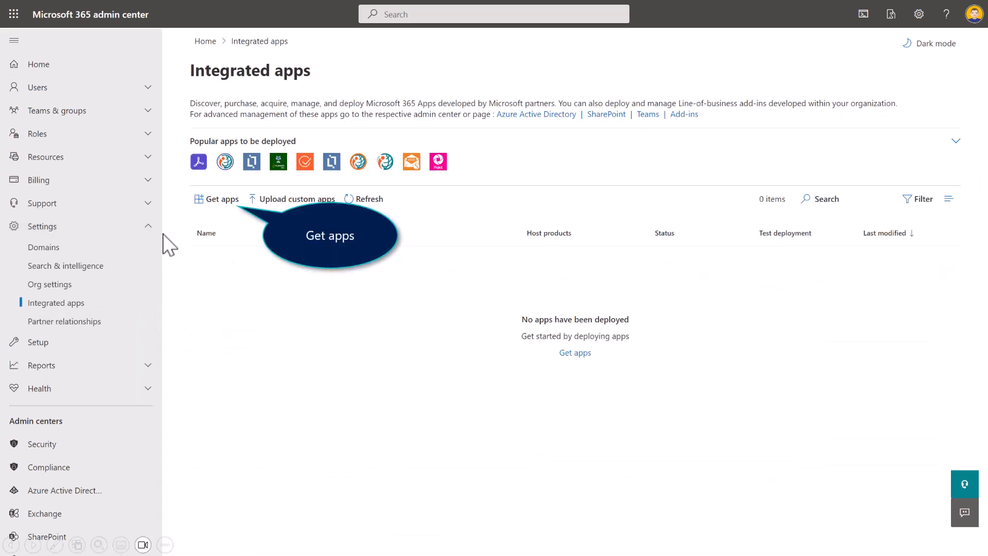
pyautogui.click(214, 201)
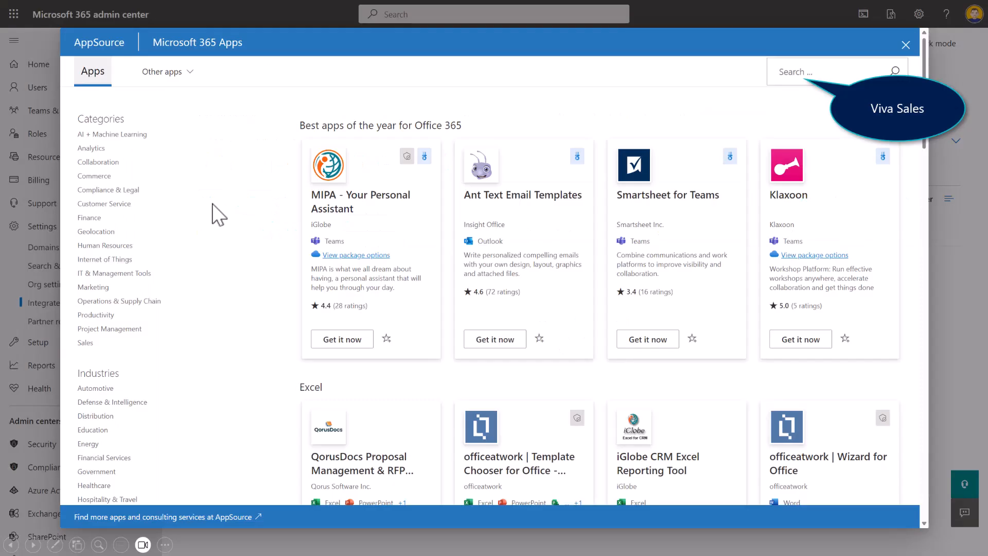
pyautogui.click(804, 77)
pyautogui.write('Viva Sales')
pyautogui.press('Return')
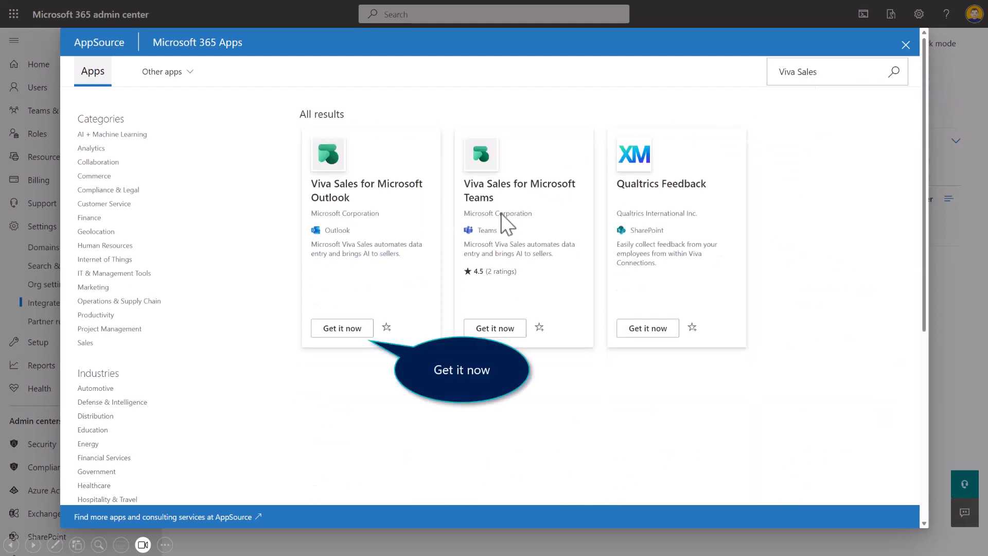
# - Get Viva Sales for Microsoft Outlook and deploy it to the organization
pyautogui.click(347, 329)
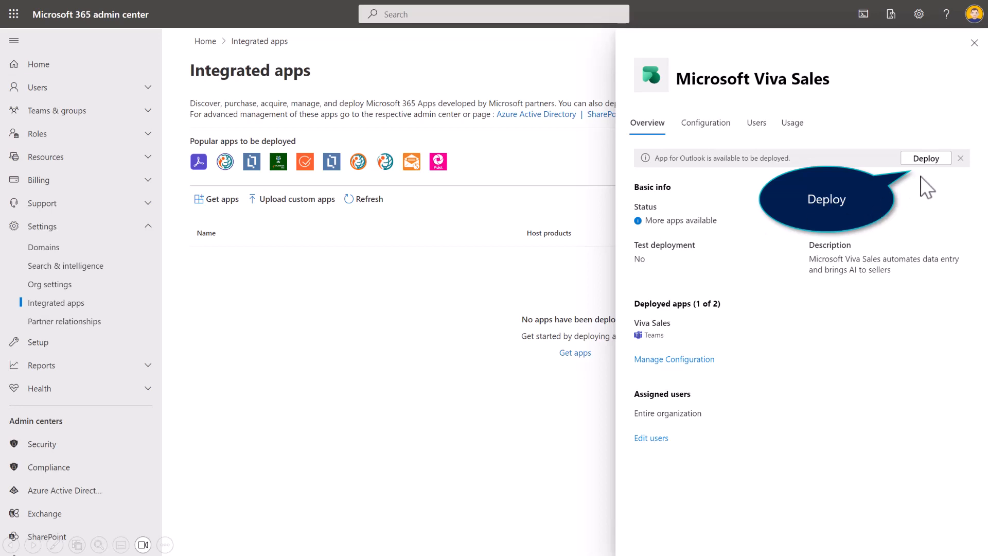
pyautogui.click(926, 159)
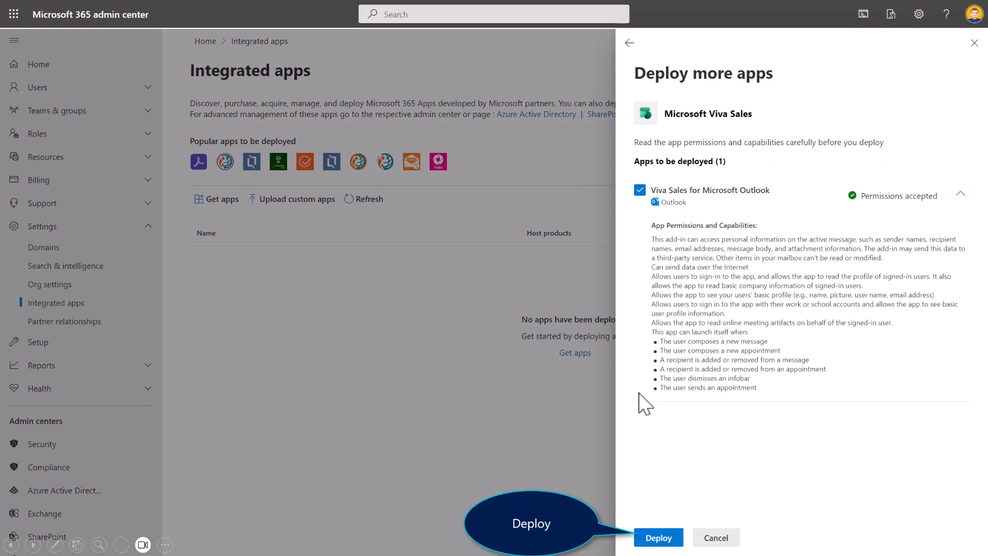
pyautogui.click(660, 539)
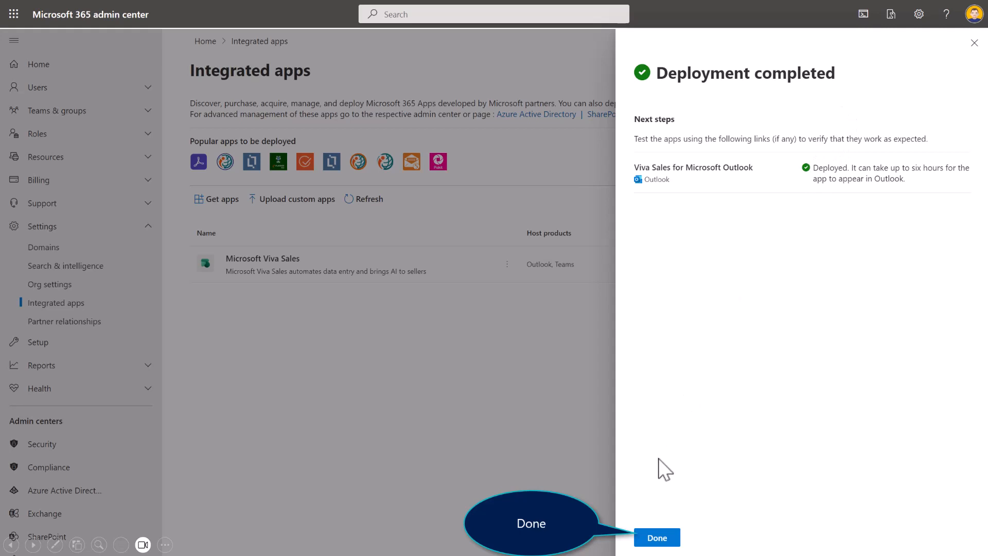
pyautogui.click(659, 539)
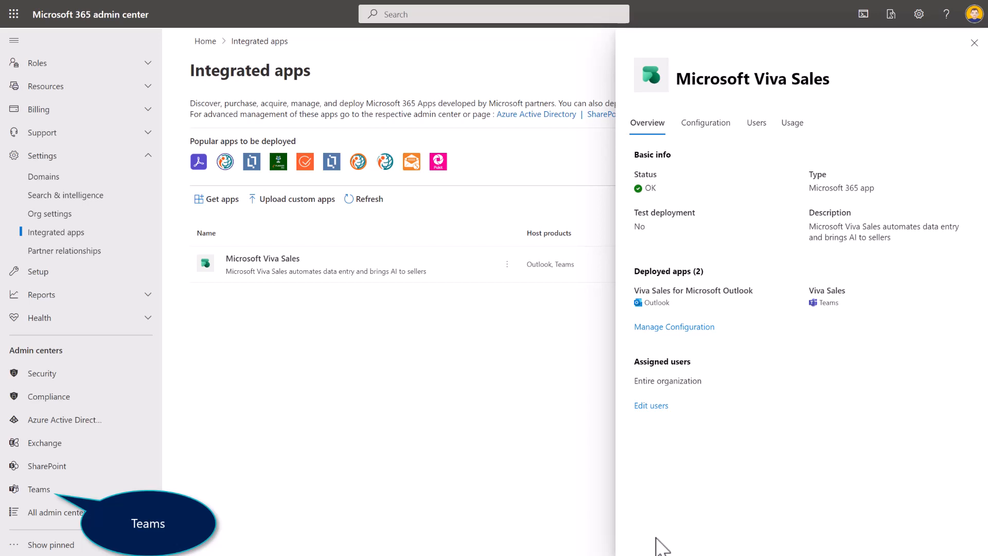
# - Switch to the Teams admin center and review the settings of the Global (Org-wide default) meeting policy
pyautogui.click(26, 489)
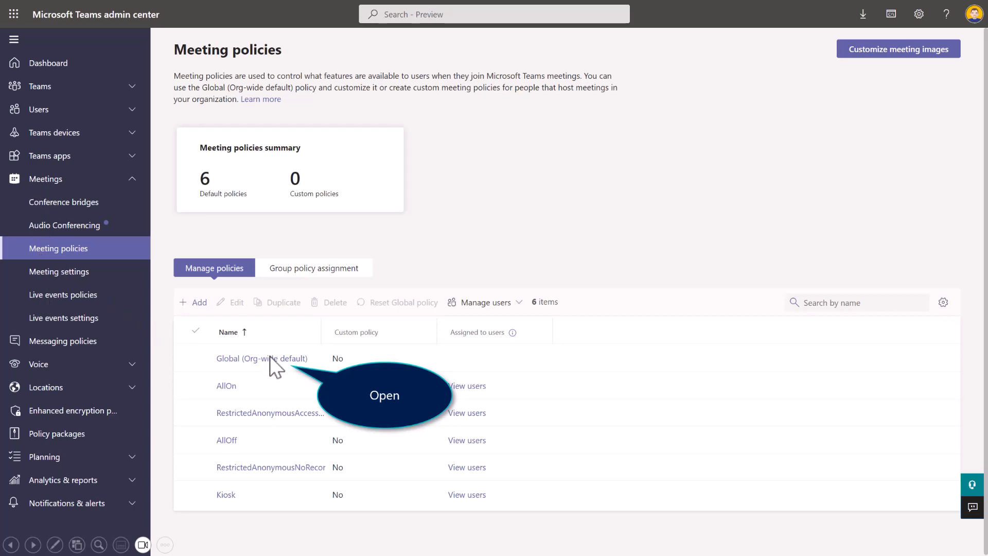
pyautogui.click(254, 363)
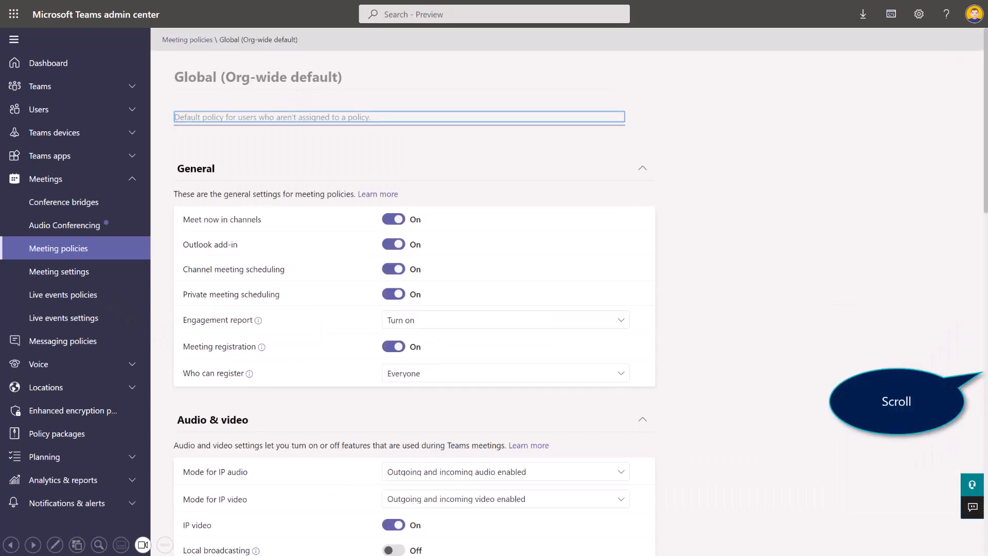
pyautogui.scroll(-15, 973, 437)
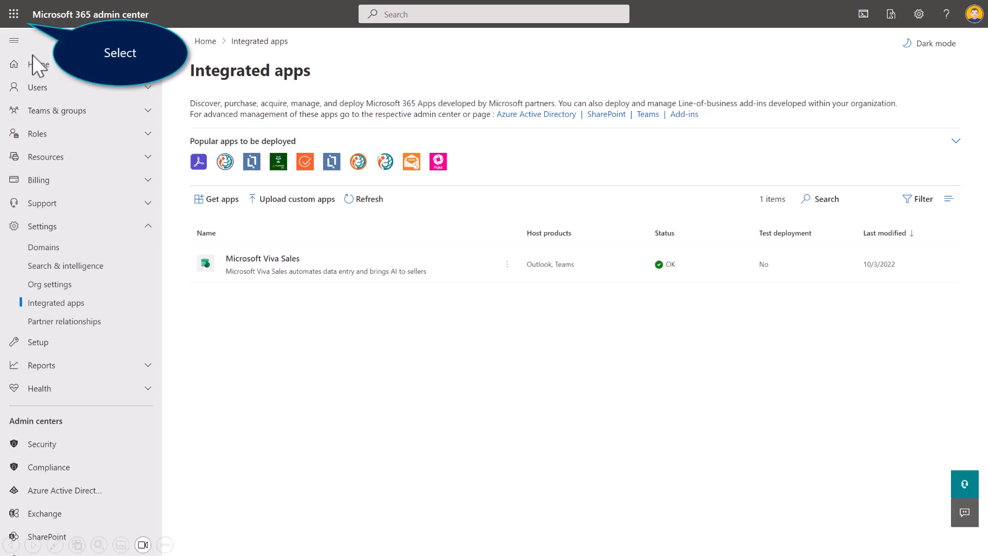
# - Switch to Outlook and open the Viva Sales add-in from the deployment notification email
pyautogui.click(12, 17)
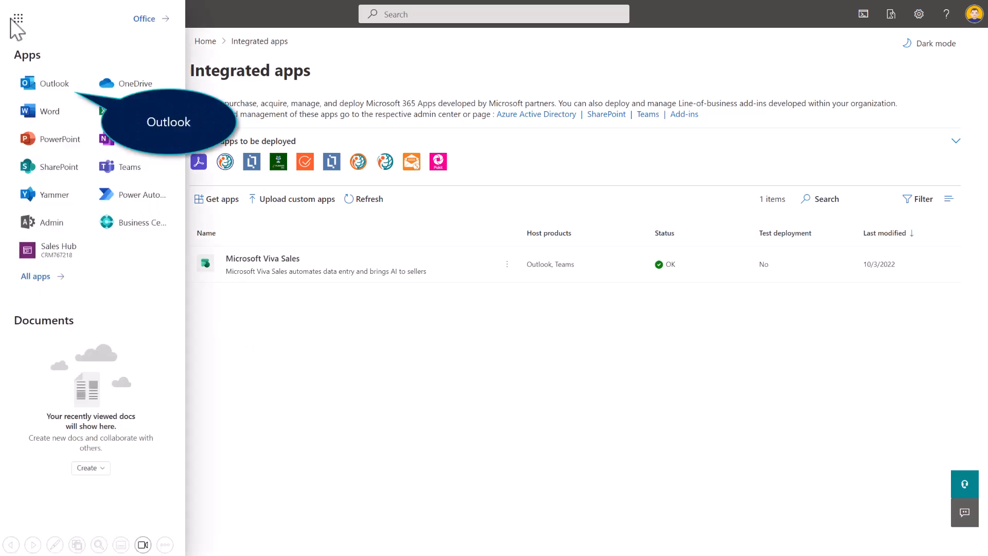
pyautogui.click(47, 87)
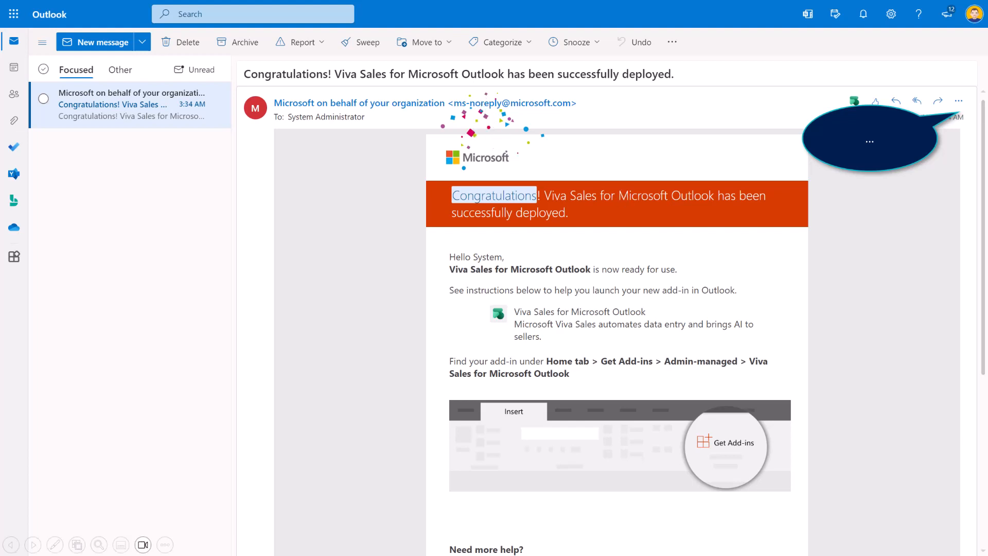
pyautogui.click(959, 101)
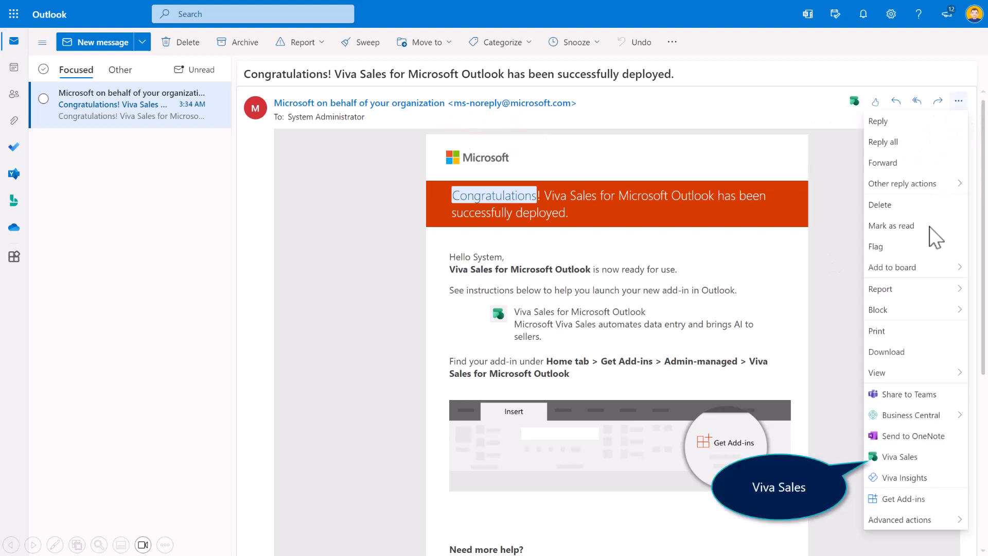
pyautogui.click(891, 457)
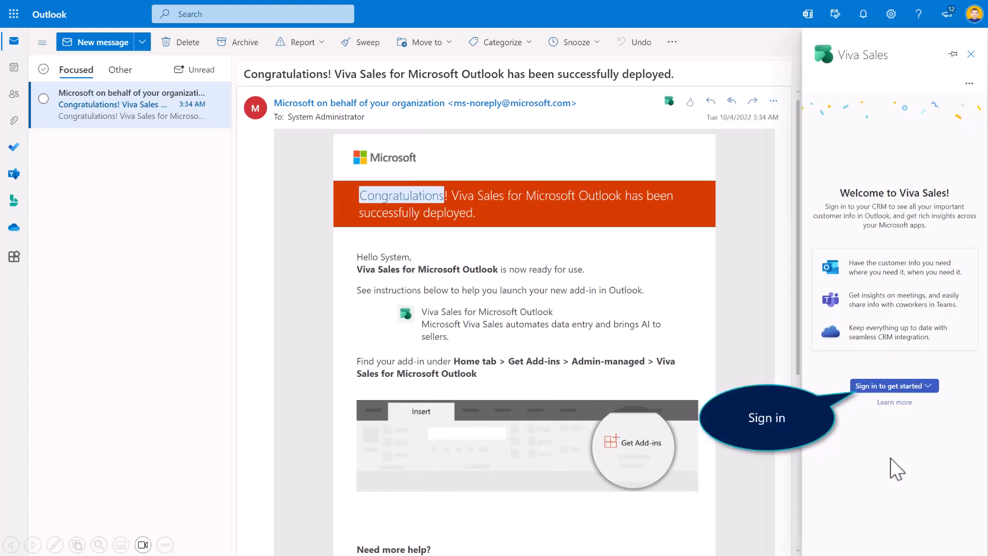
# - Sign in Viva Sales to Dynamics 365 with the orgf1f1d3ae.crm.dynamics.com environment and show the email's Dynamics 365 details
pyautogui.click(875, 387)
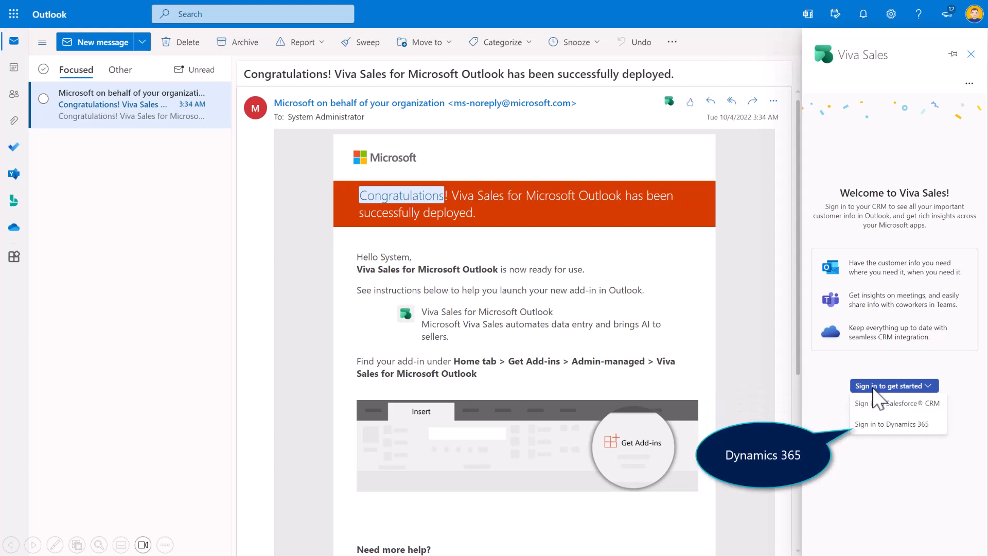
pyautogui.click(888, 425)
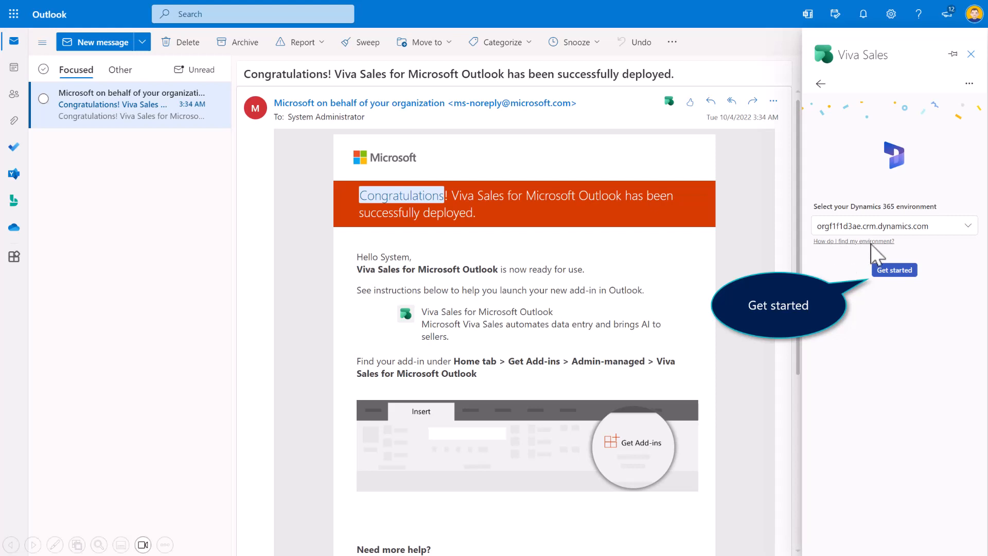
pyautogui.click(890, 273)
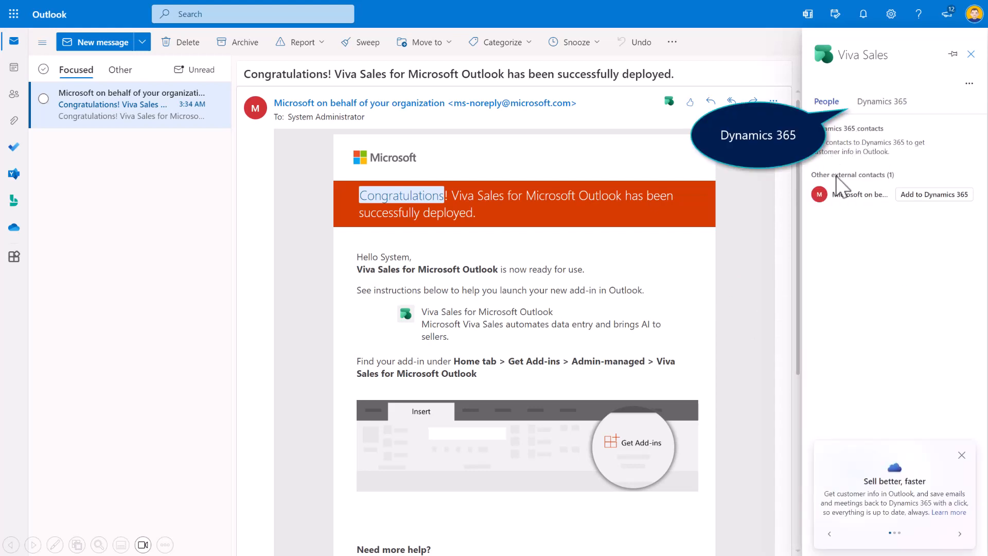
pyautogui.click(885, 102)
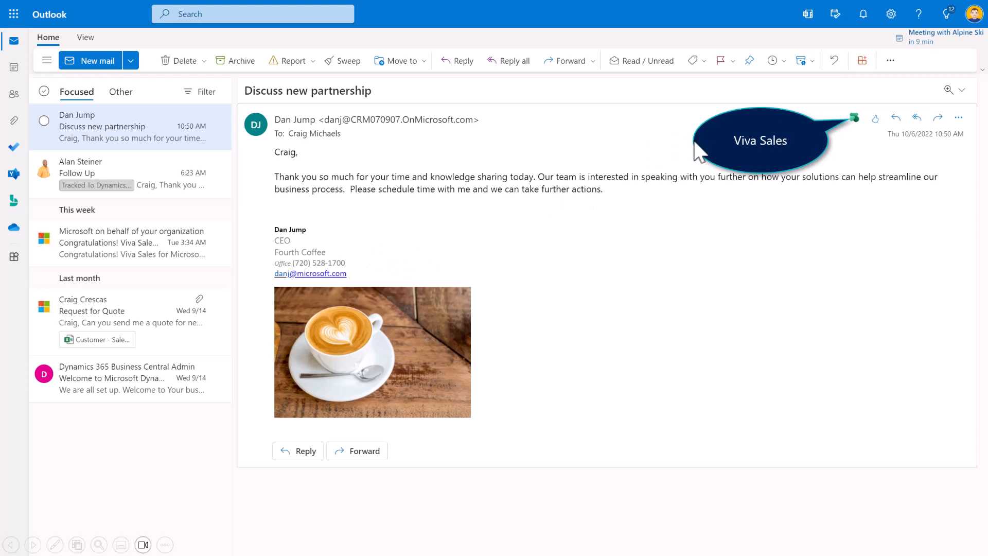
# - Add the sender of the Discuss new partnership email to Dynamics 365 as a contact with the account Fourth Coffee (sample)
pyautogui.click(855, 118)
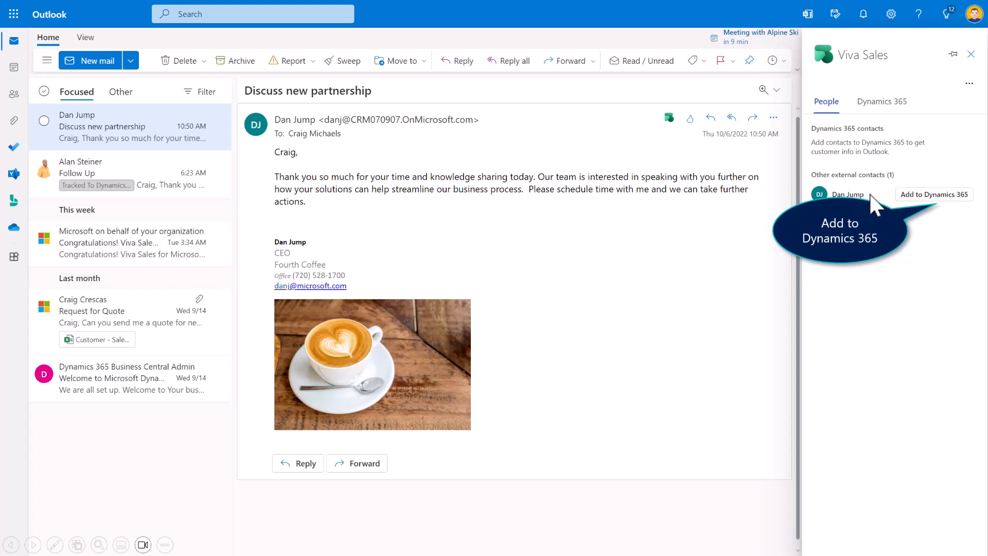
pyautogui.click(952, 195)
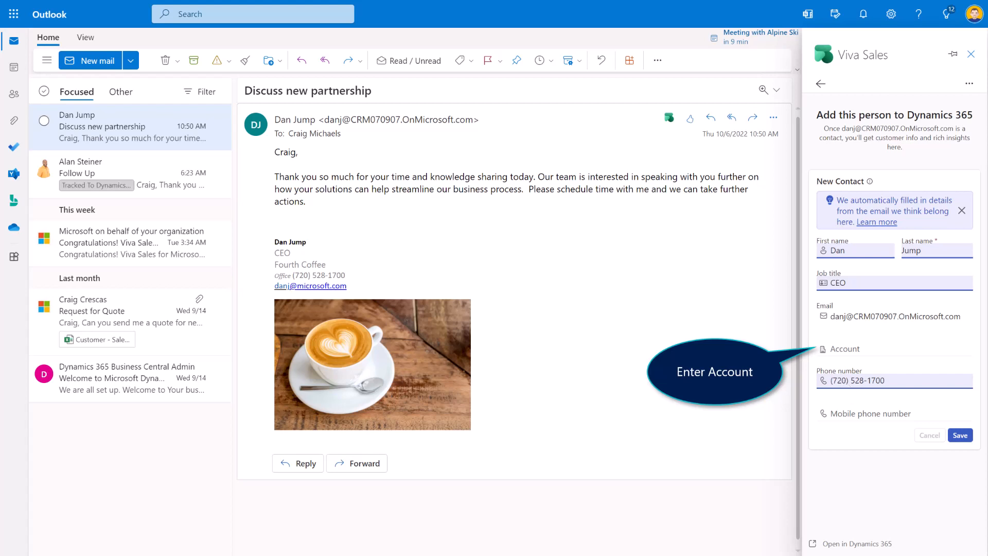
pyautogui.click(839, 349)
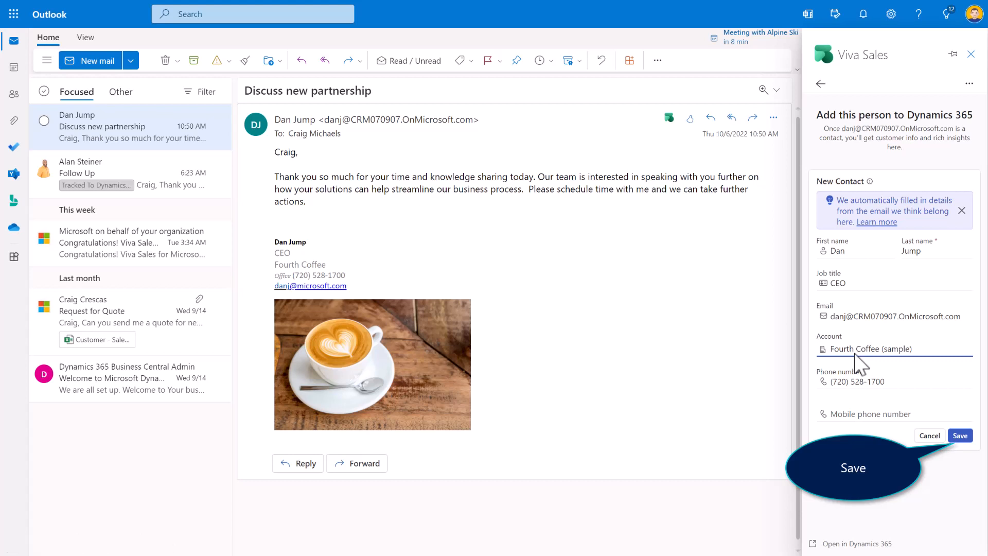
pyautogui.click(960, 436)
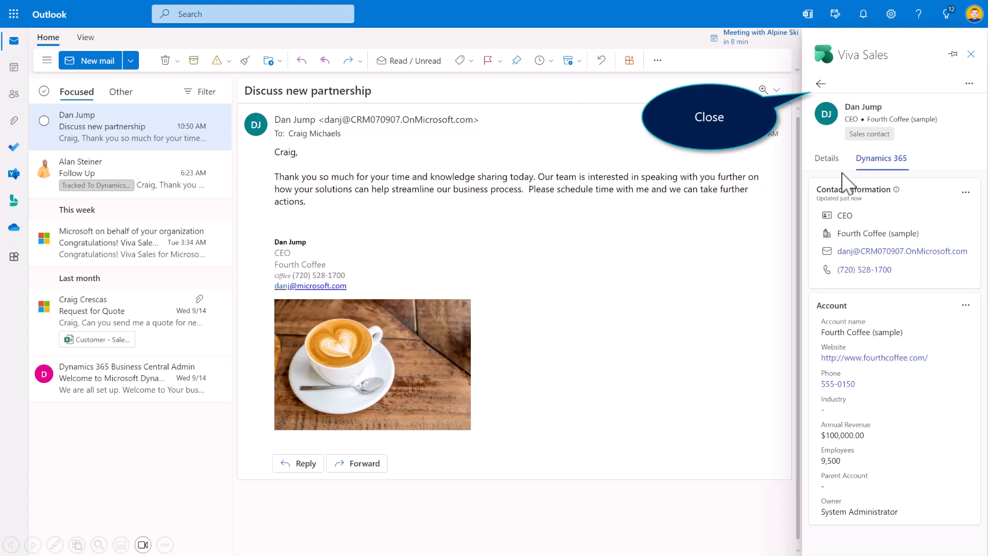
# - Return to the contact list and open the Discuss new partnership email from the new contact's recent activity
pyautogui.click(821, 83)
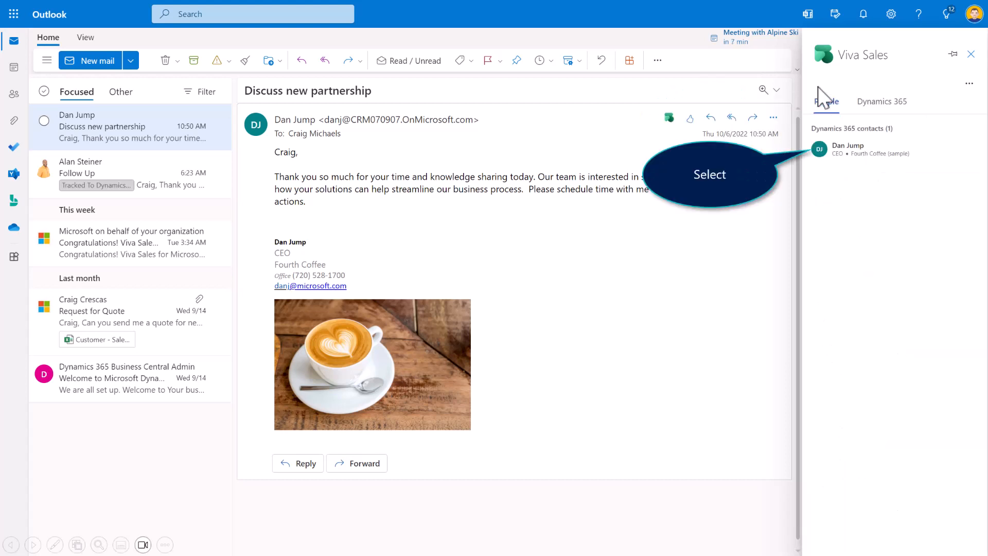
pyautogui.click(848, 147)
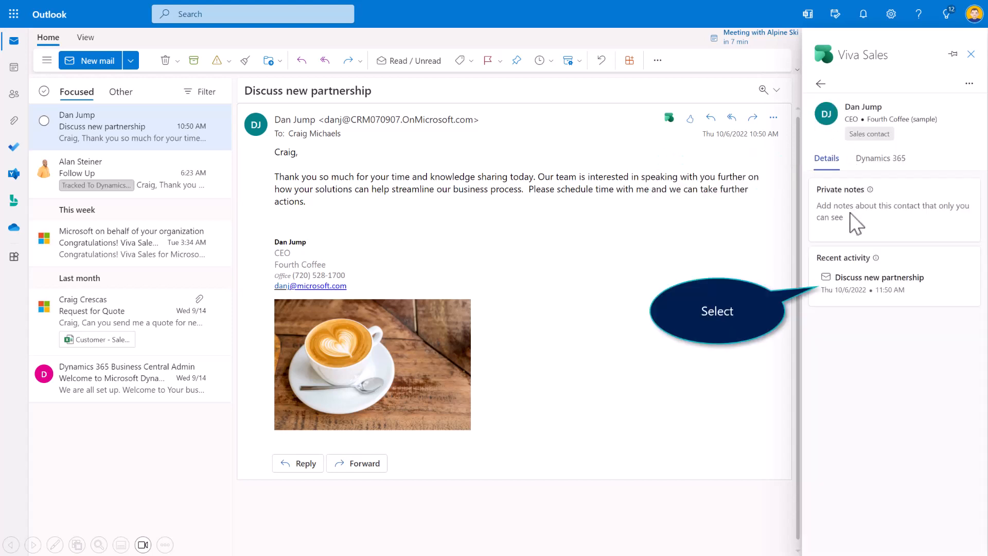
pyautogui.click(849, 278)
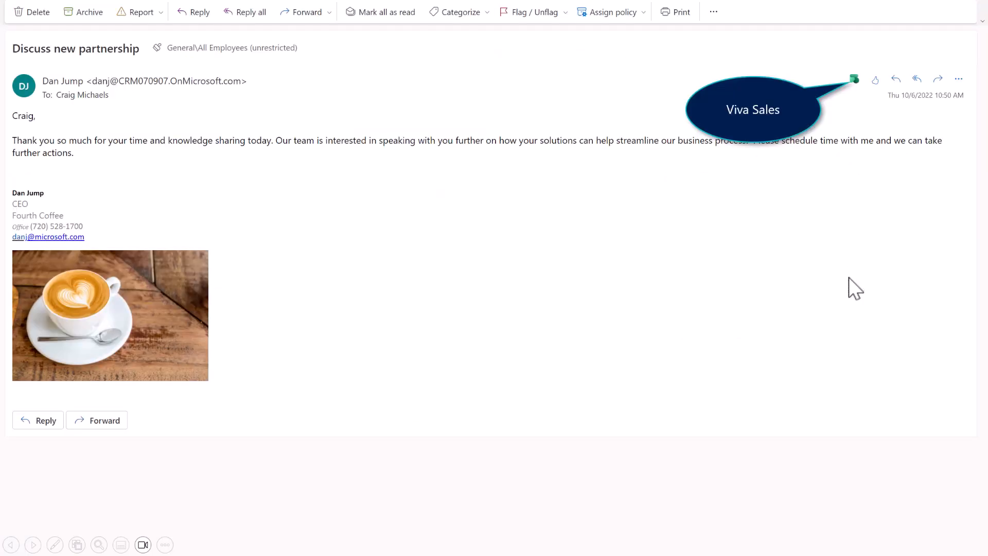
# - Save the Discuss new partnership email to Dynamics 365, connected to Fourth Coffee (sample), and close Viva Sales
pyautogui.click(853, 80)
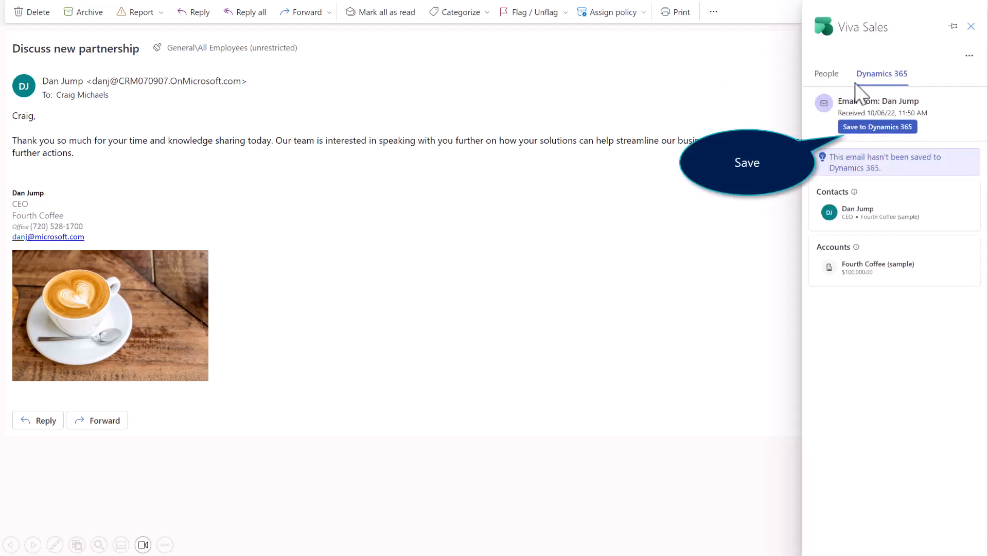
pyautogui.click(881, 127)
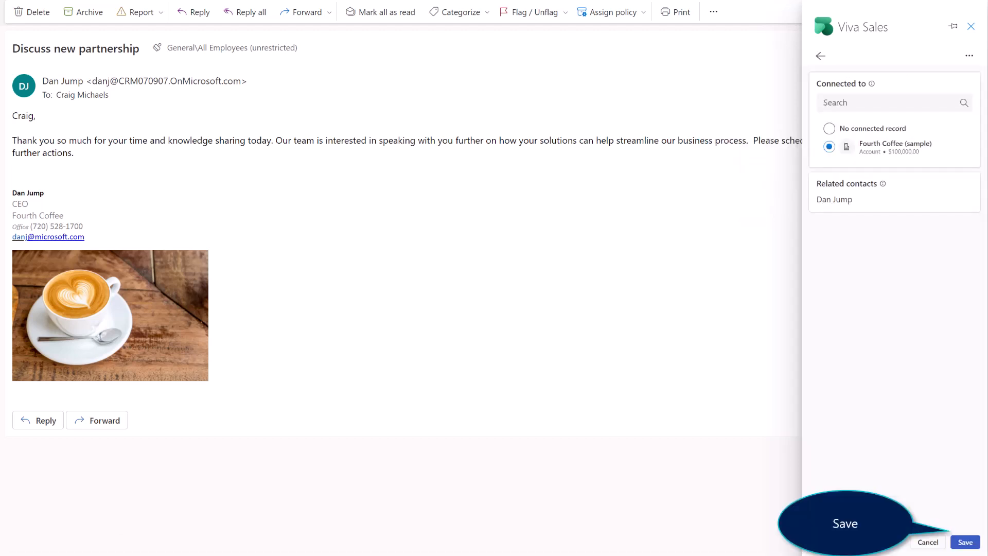
pyautogui.click(965, 542)
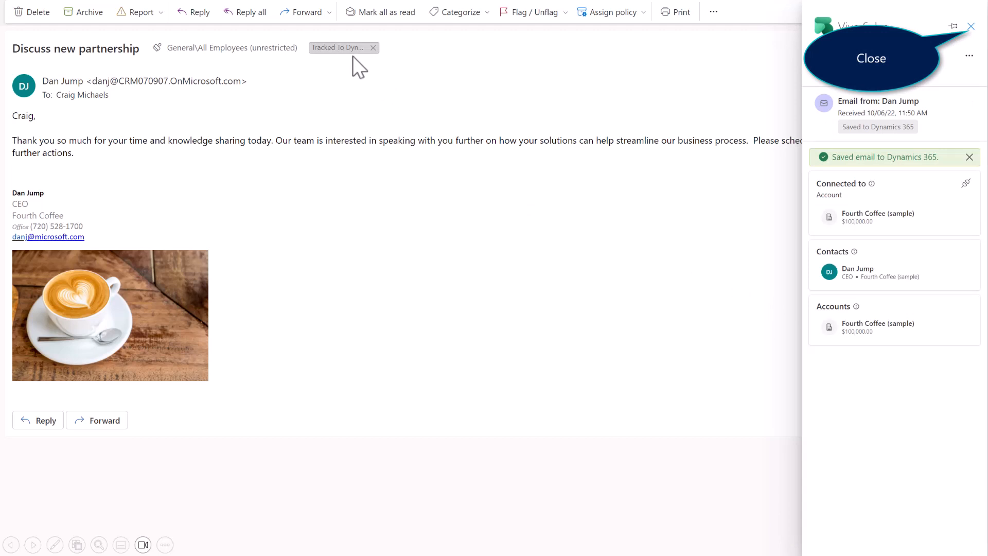
pyautogui.click(971, 27)
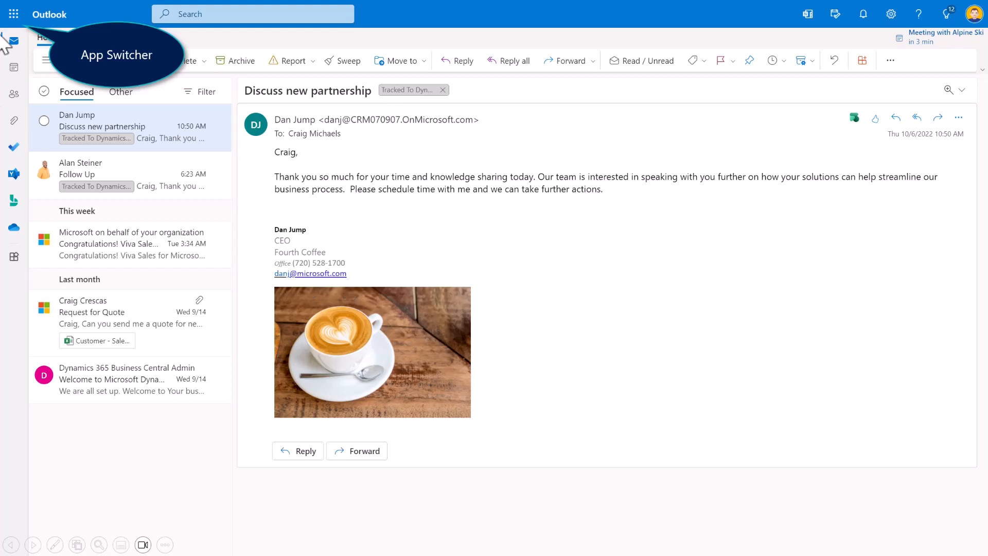
# - Switch to Sales Hub and open the Fourth Coffee (sample) account
pyautogui.click(24, 16)
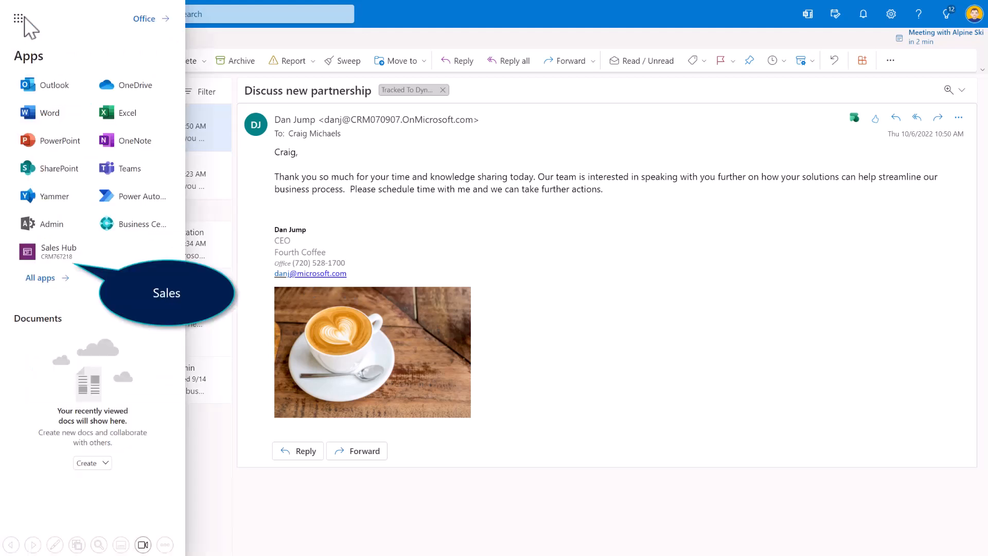
pyautogui.click(46, 251)
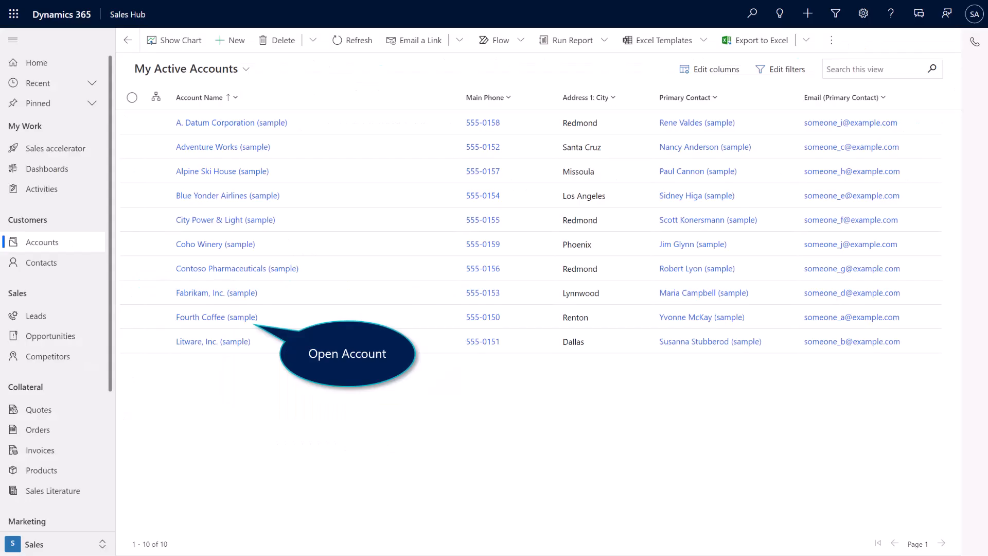
pyautogui.click(213, 318)
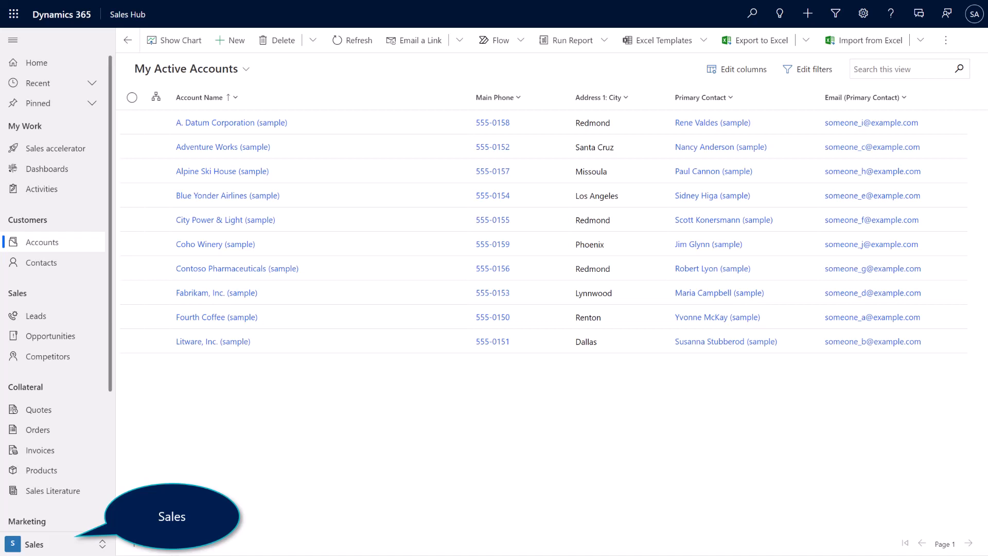
# - In the app settings, turn on showing Dynamics 365 data in Teams meetings and save the setting
pyautogui.click(55, 544)
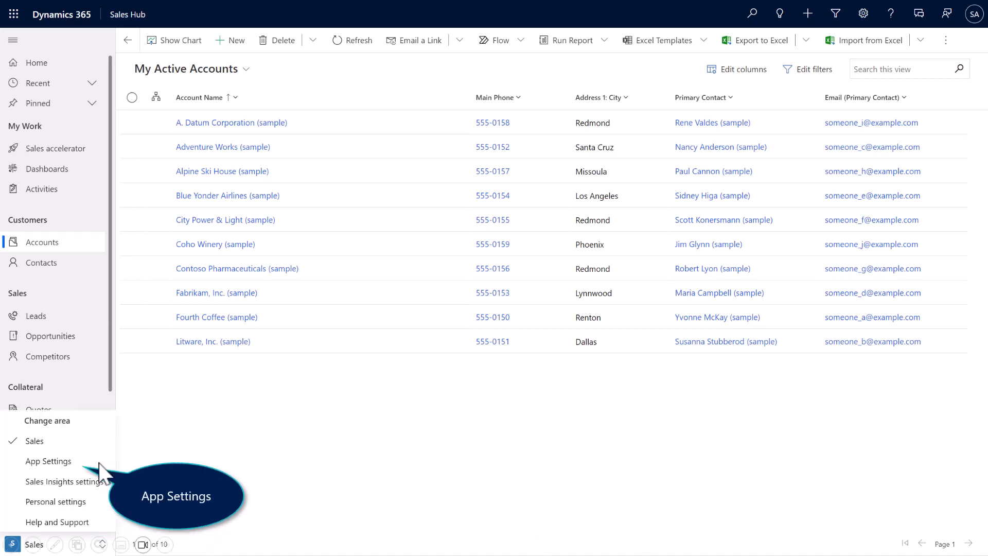
pyautogui.click(57, 461)
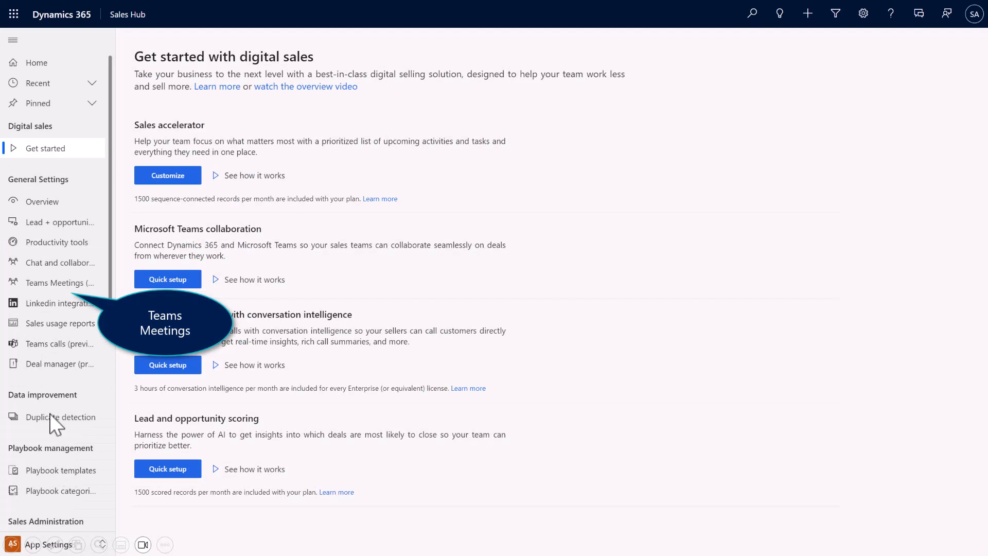
pyautogui.click(42, 288)
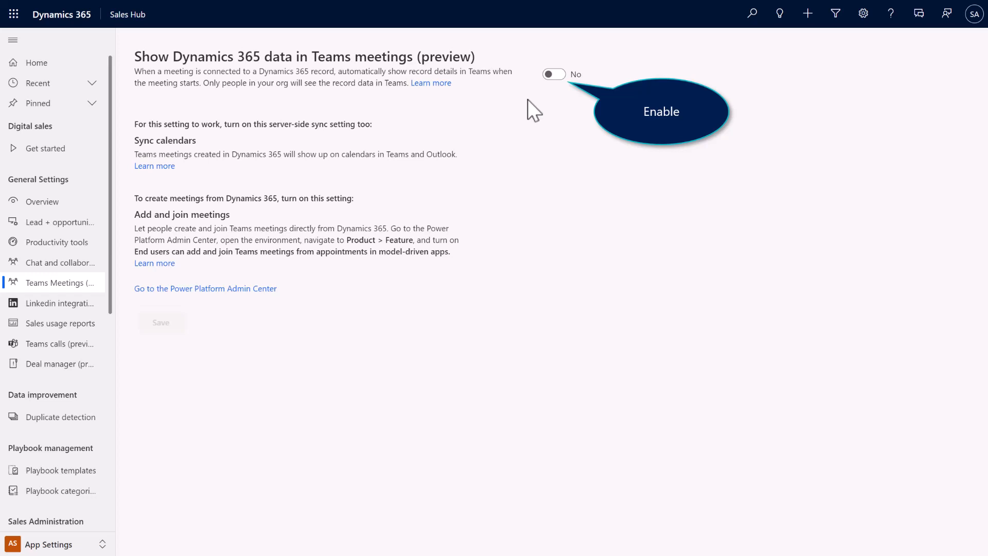
pyautogui.click(549, 75)
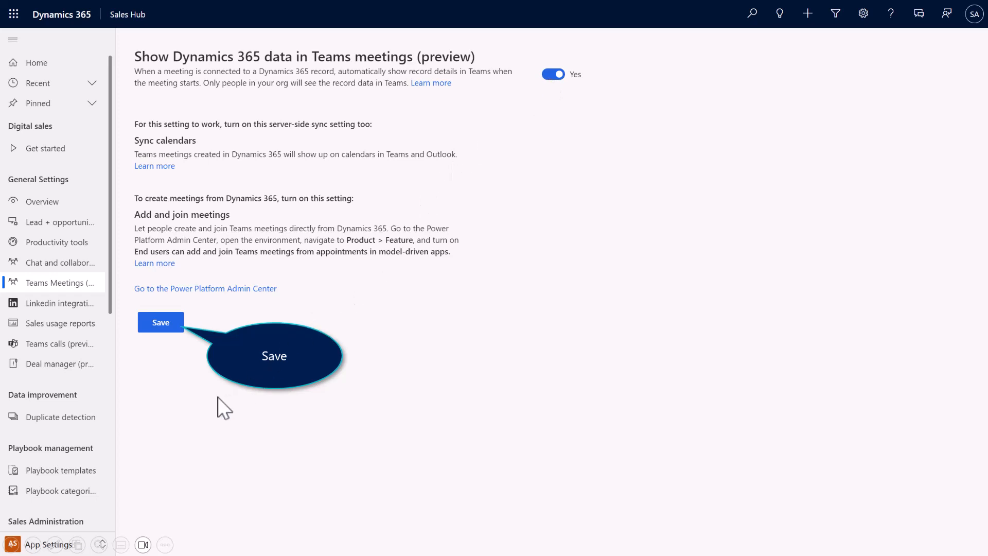
pyautogui.click(161, 323)
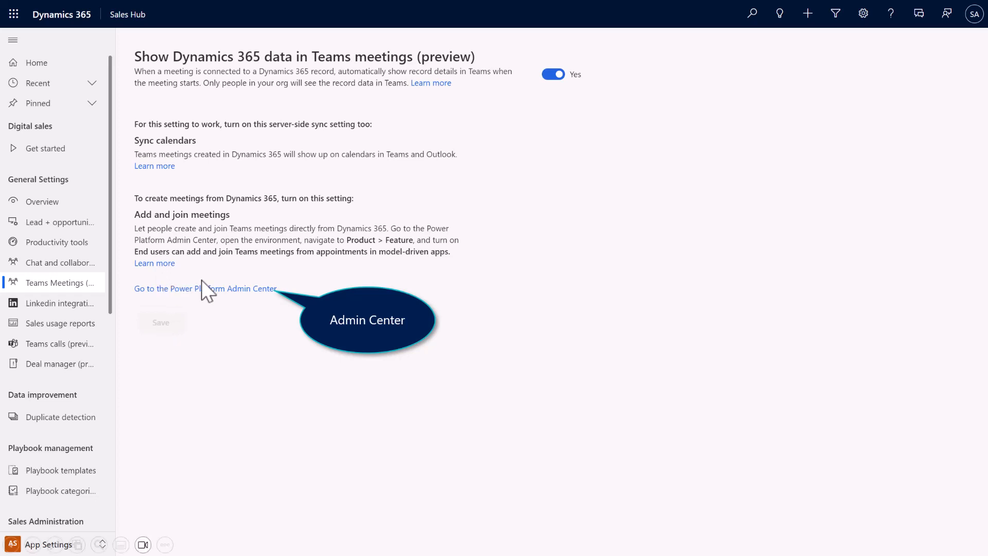
# - Switch to the Power Platform admin center and open the settings of the CRM767218 environment
pyautogui.click(245, 287)
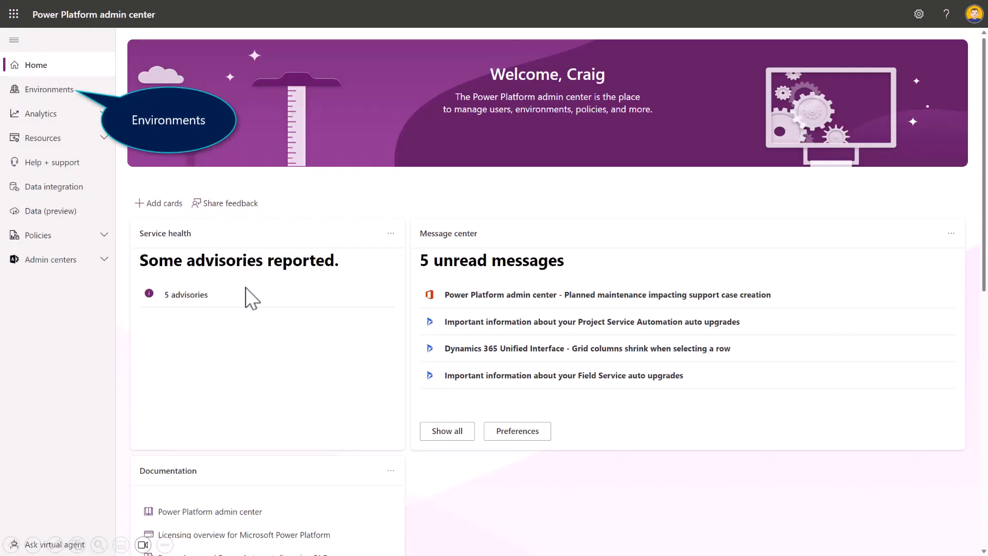
pyautogui.click(51, 90)
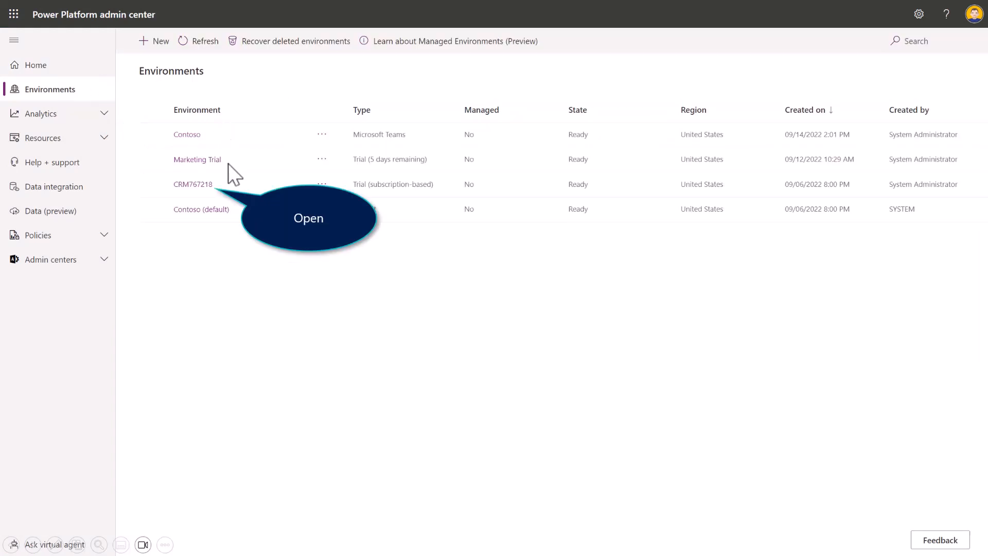
pyautogui.click(198, 187)
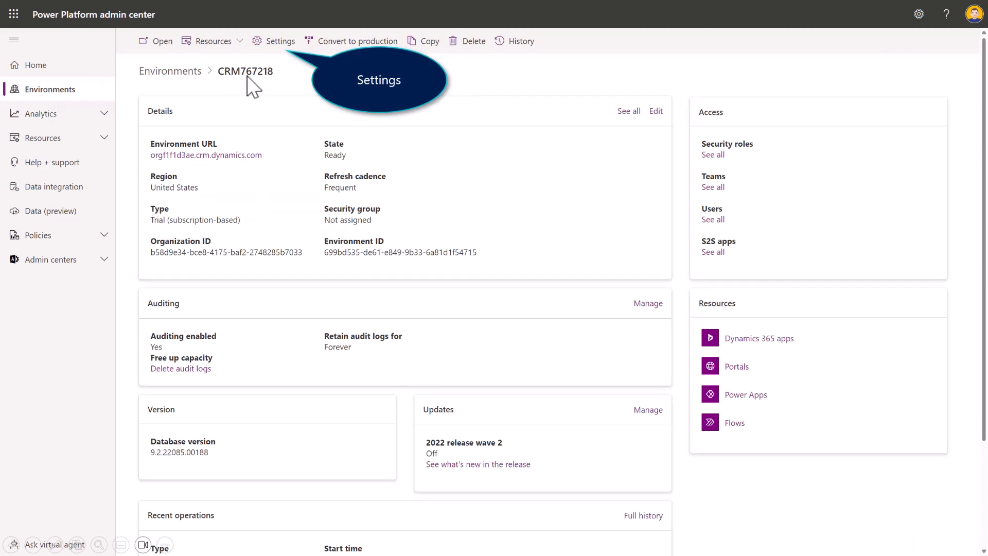
pyautogui.click(275, 42)
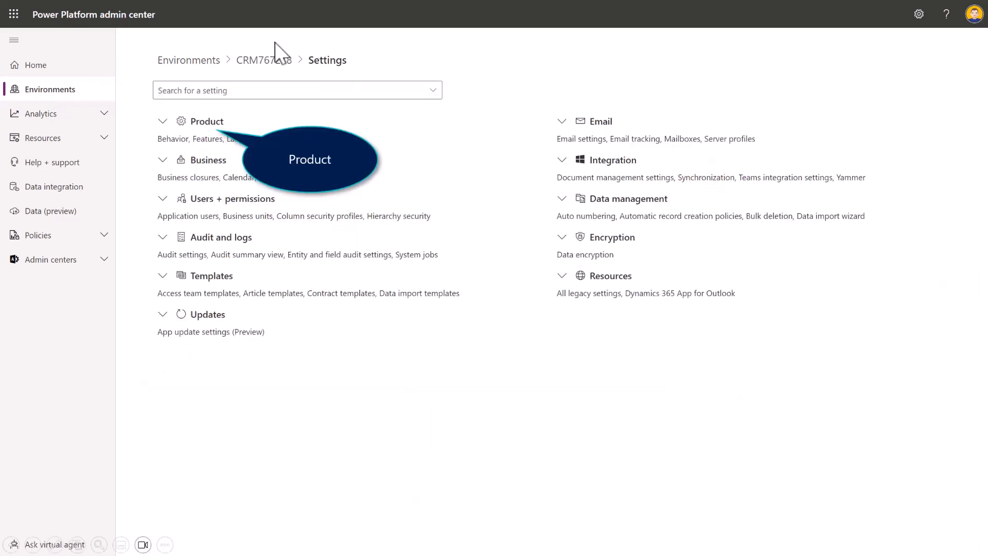
# - In the product features, allow end users to add and join Teams meetings from appointments in model-driven apps, and save
pyautogui.click(212, 124)
pyautogui.click(173, 158)
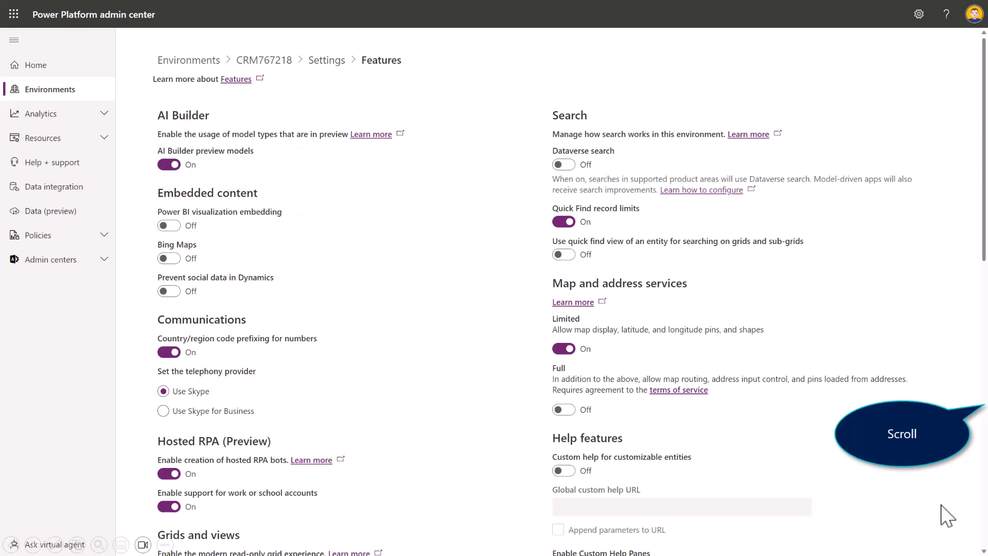
pyautogui.scroll(-15, 968, 515)
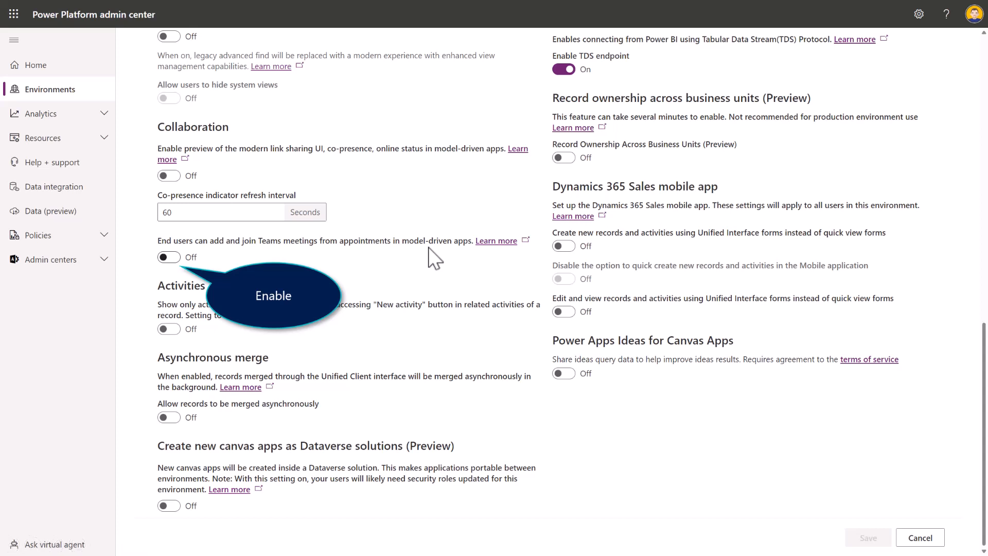
pyautogui.click(169, 258)
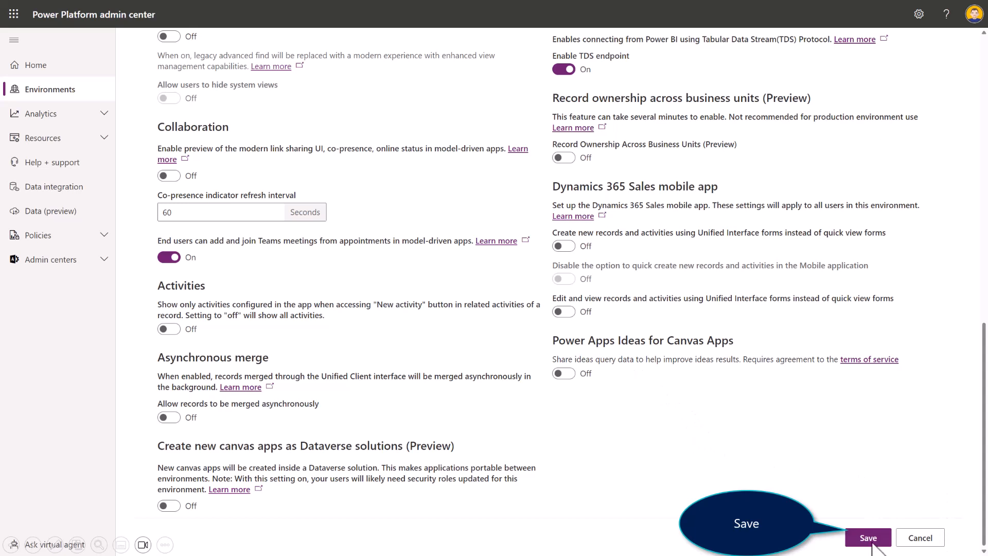
# - Back in Sales Hub, enable and publish Teams calls plus recording with real-time transcription and insights, and open the advanced conversation intelligence settings
pyautogui.hotkey('alt', 'Tab')
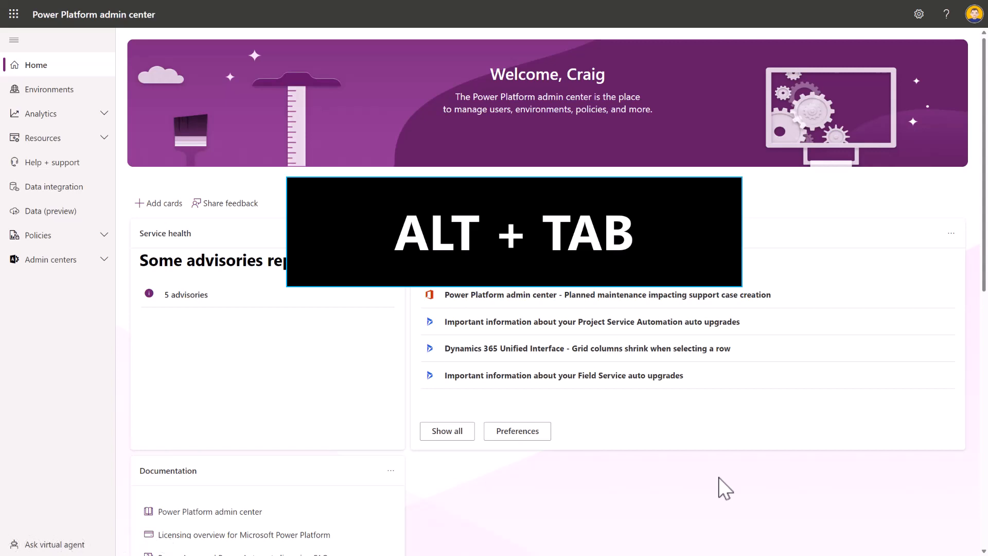
pyautogui.hotkey('alt', 'Tab')
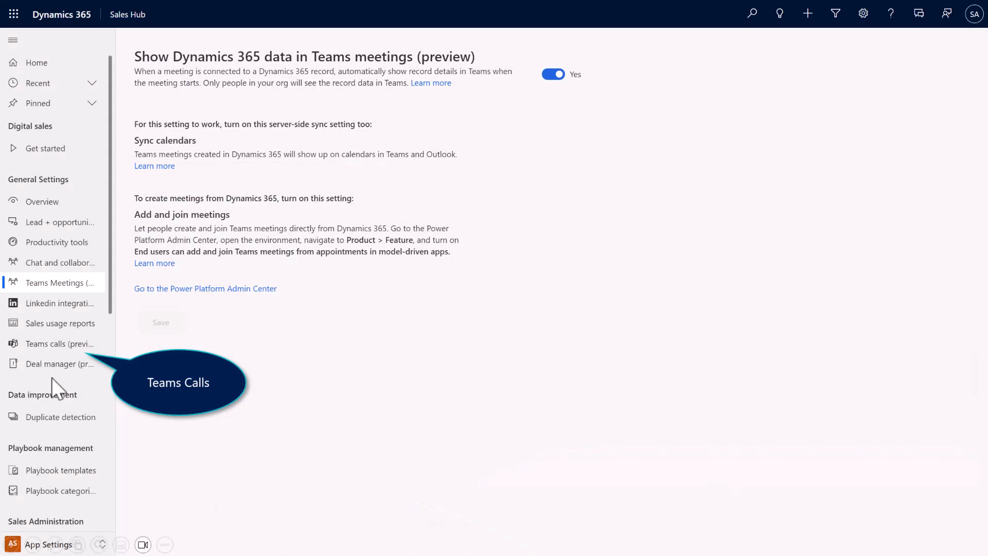
pyautogui.click(60, 345)
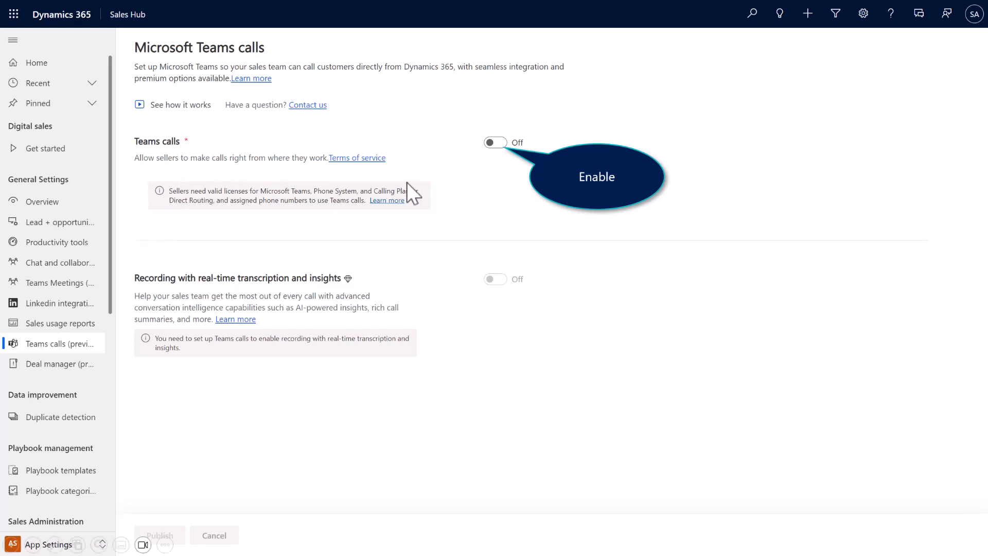
pyautogui.click(495, 143)
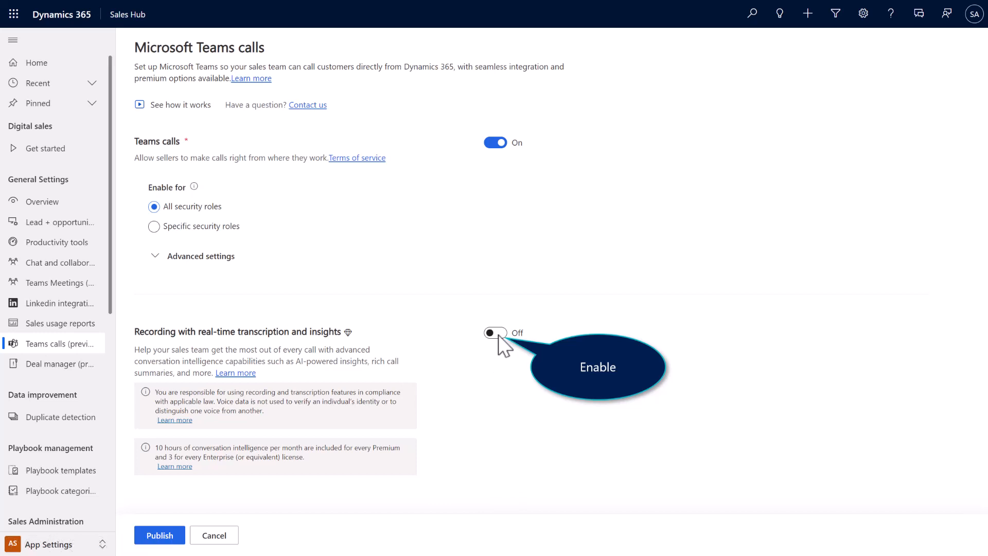
pyautogui.click(497, 334)
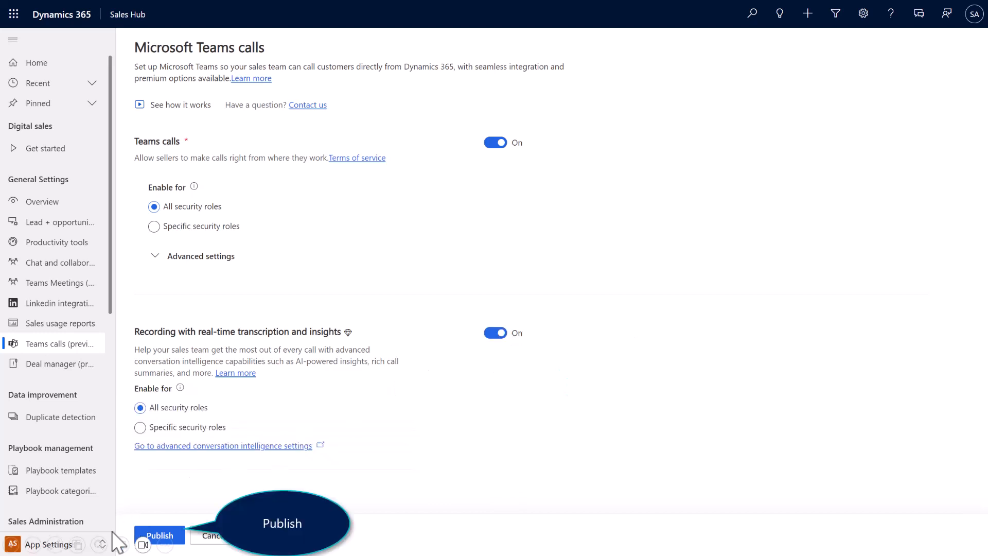
pyautogui.click(170, 530)
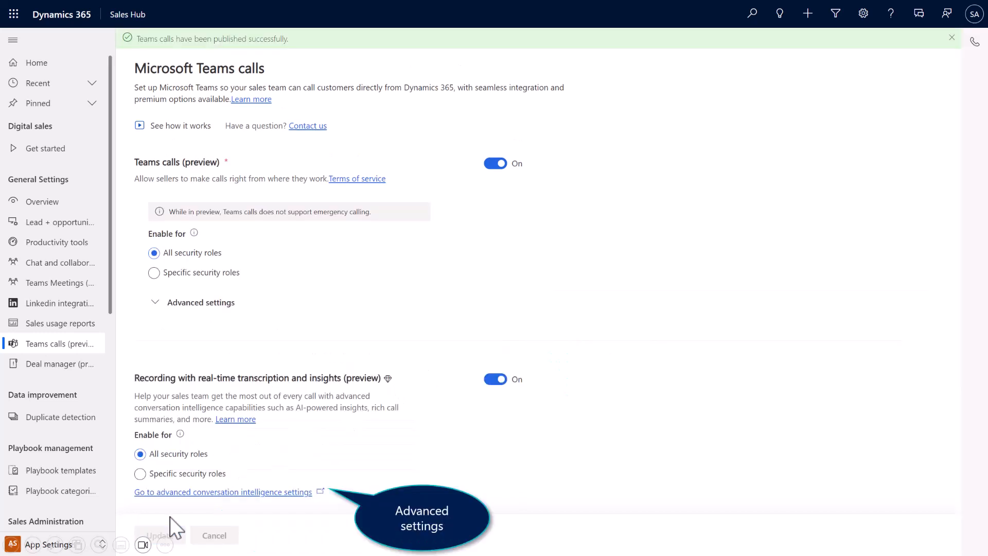
pyautogui.click(263, 492)
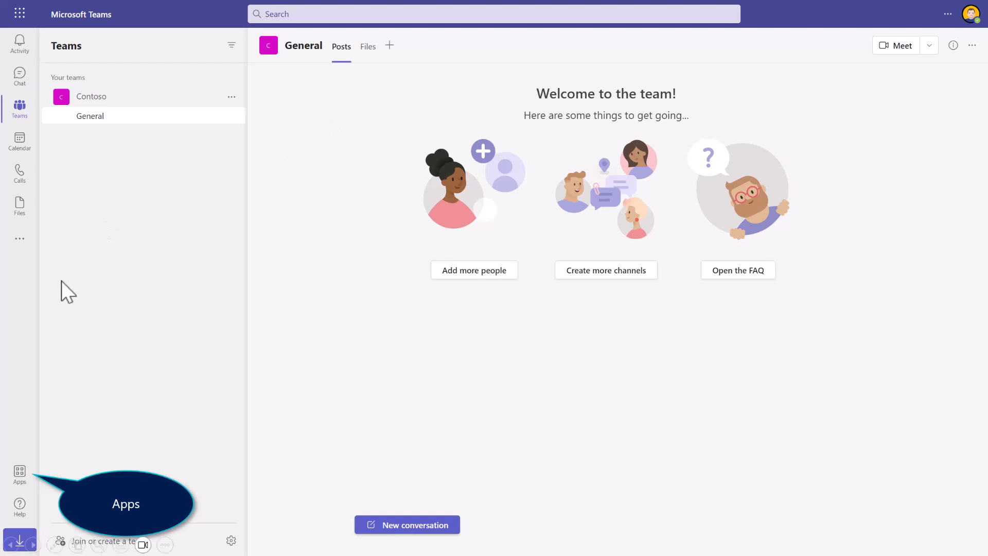
# - In Microsoft Teams, search the app store for Viva and add the Viva Sales app
pyautogui.click(19, 473)
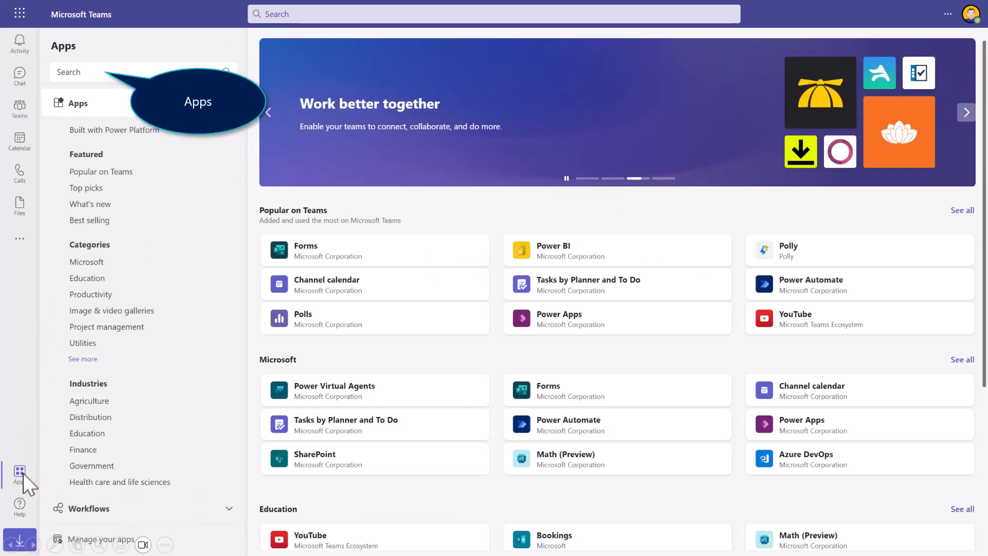
pyautogui.click(88, 76)
pyautogui.write('Viva')
pyautogui.press('Return')
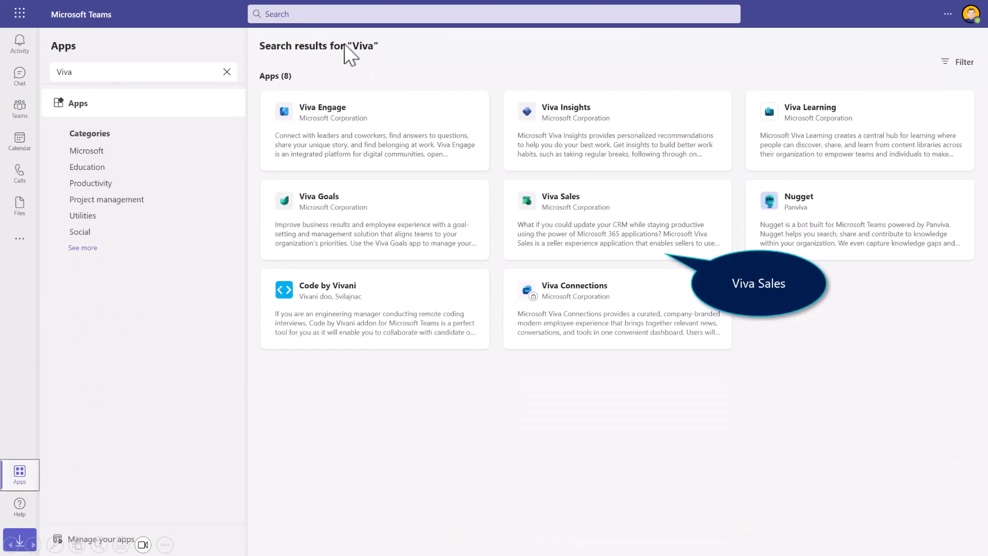
pyautogui.click(630, 215)
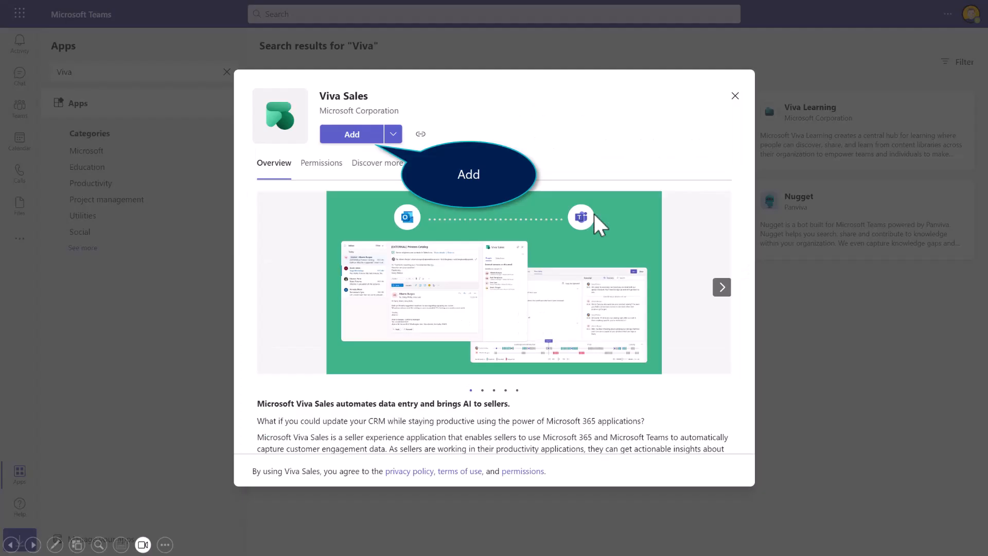
pyautogui.click(360, 132)
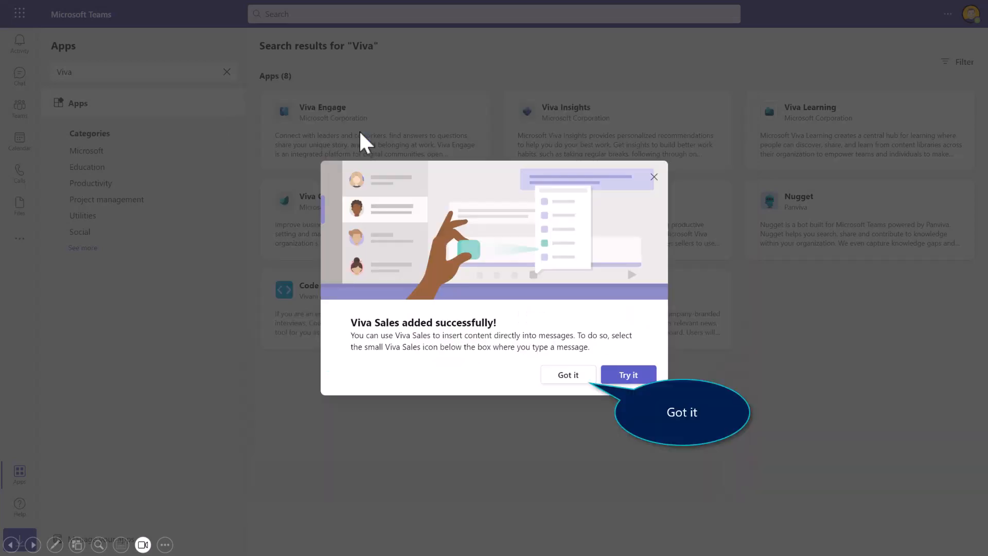
pyautogui.click(568, 379)
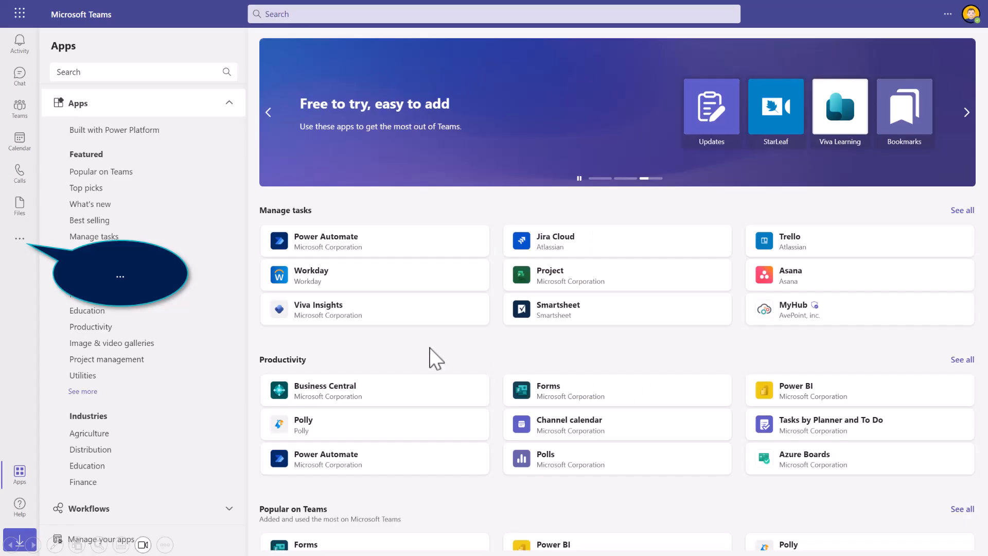
# - Find the added Viva Sales app and set it up as a bot in the Contoso team's General channel
pyautogui.click(19, 240)
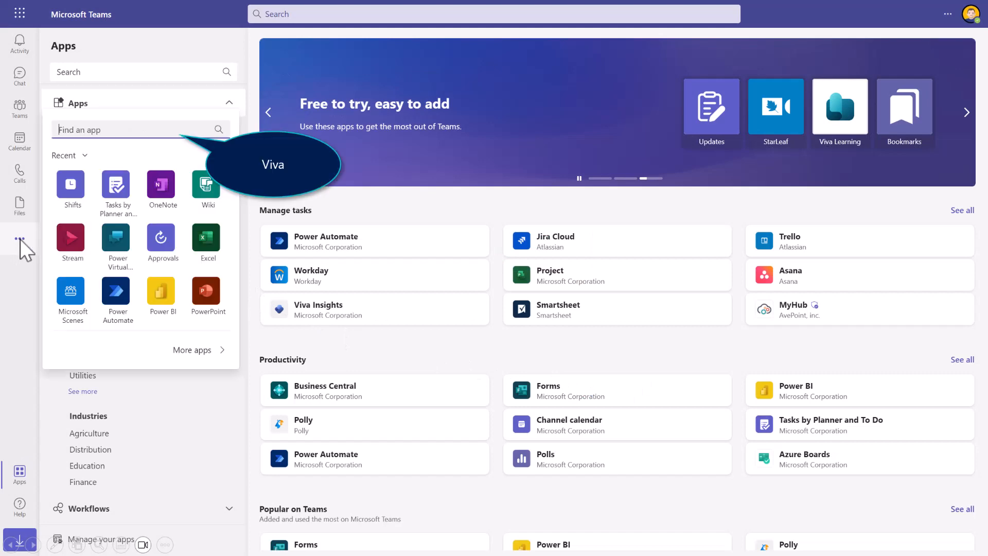
pyautogui.write('Viva')
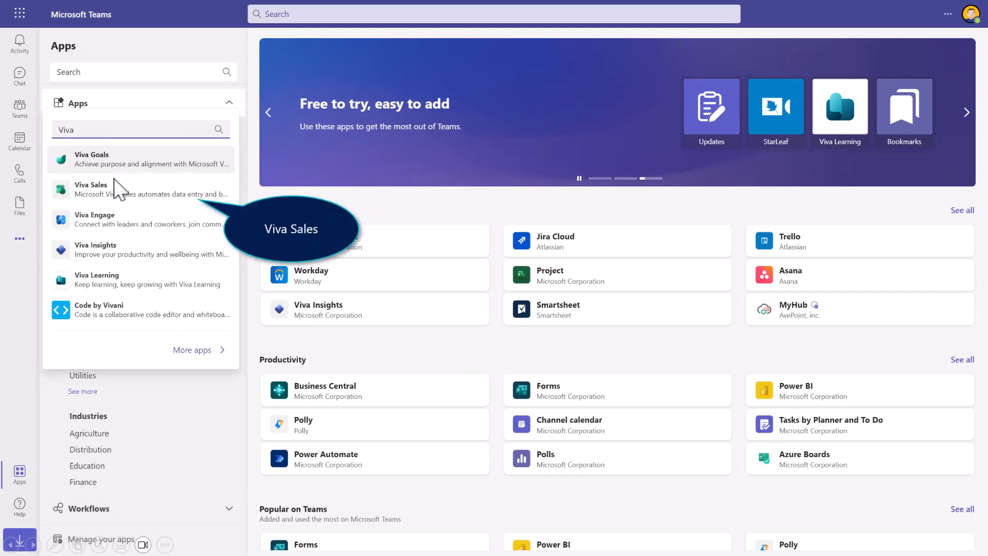
pyautogui.click(130, 191)
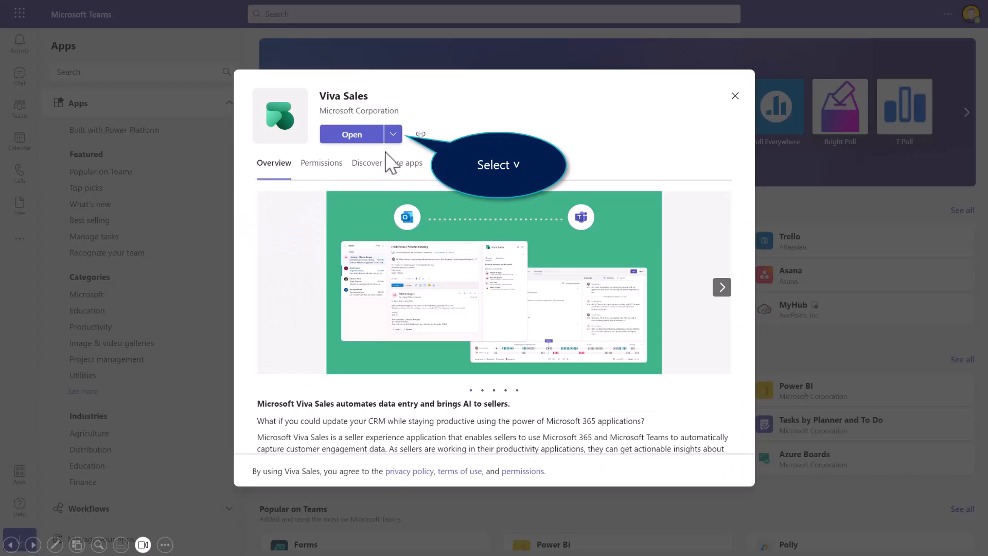
pyautogui.click(393, 134)
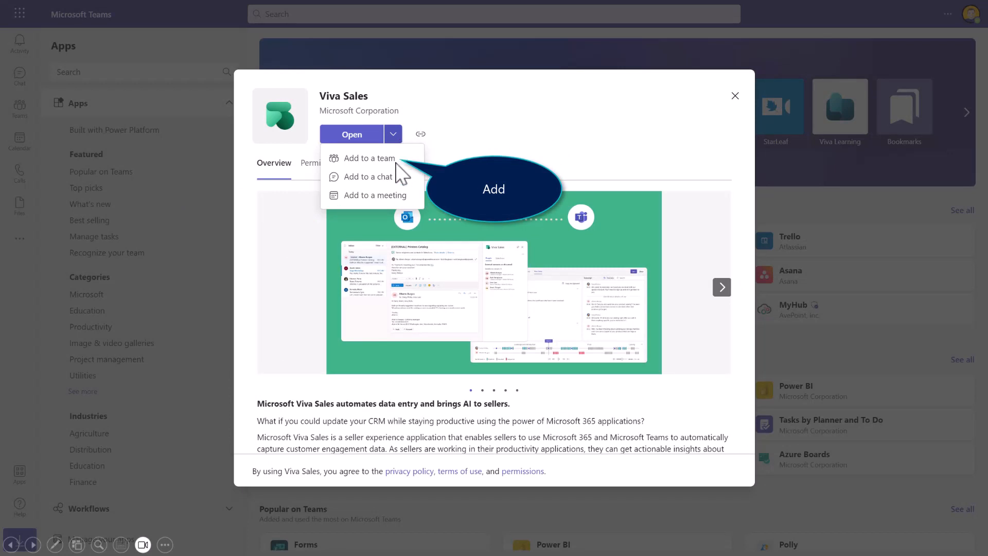
pyautogui.click(396, 163)
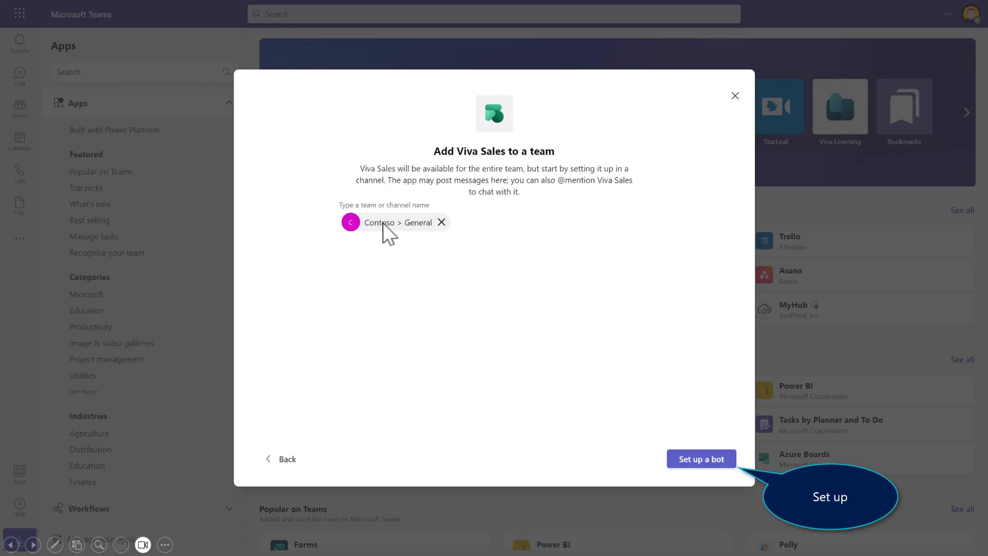
pyautogui.click(707, 460)
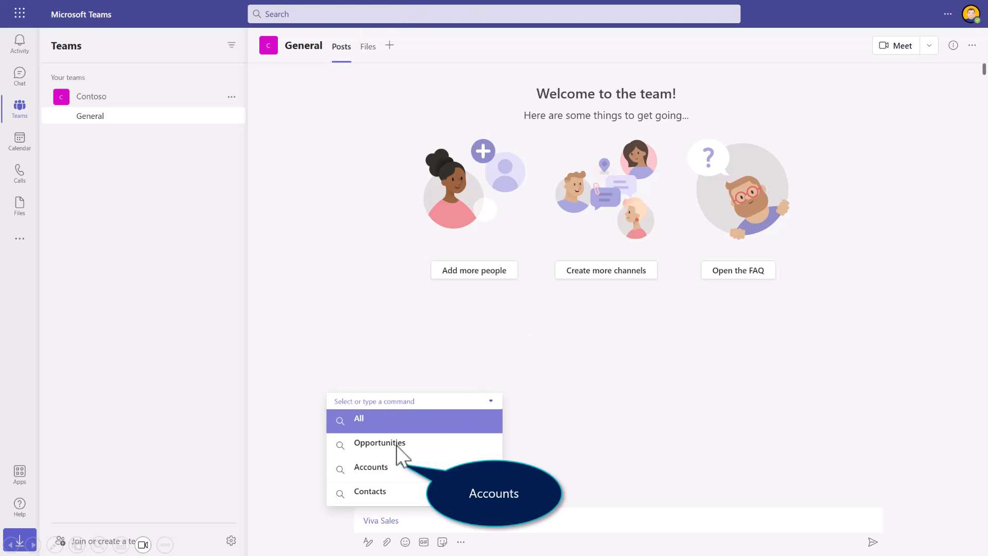
# - Examine Viva Sales features and pricing and the Viva plan comparison on Microsoft's website, plus the Learn articles on data handling and required privileges
pyautogui.click(314, 360)
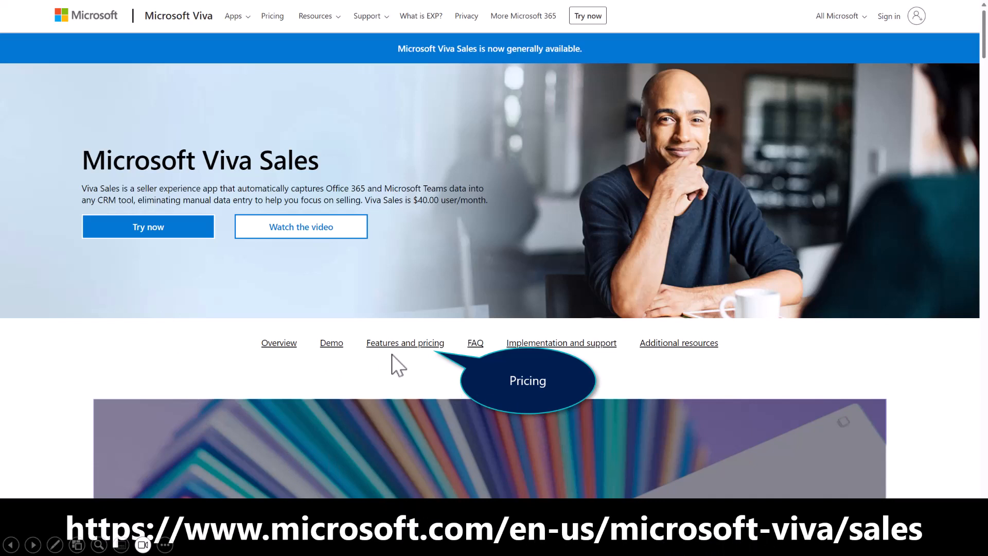
pyautogui.click(406, 344)
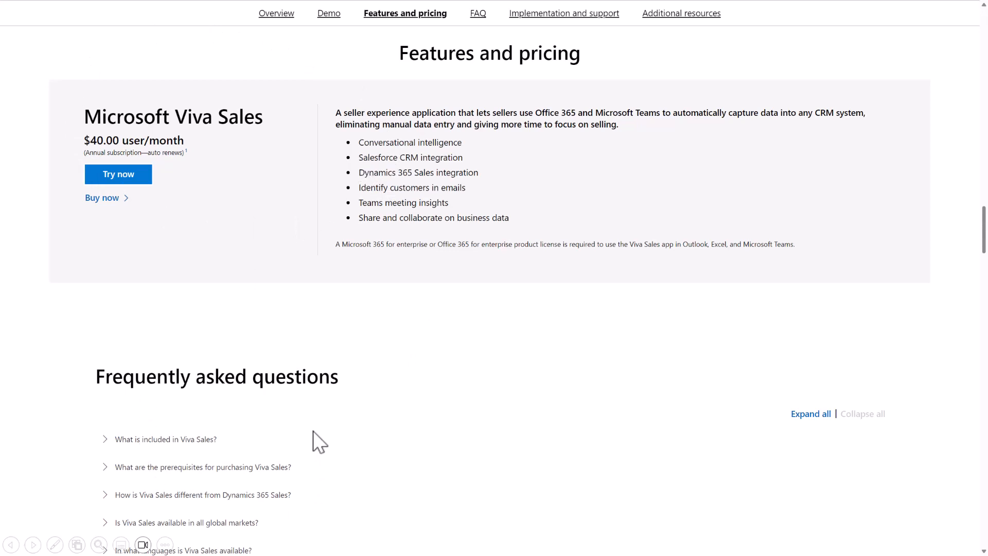
pyautogui.click(315, 367)
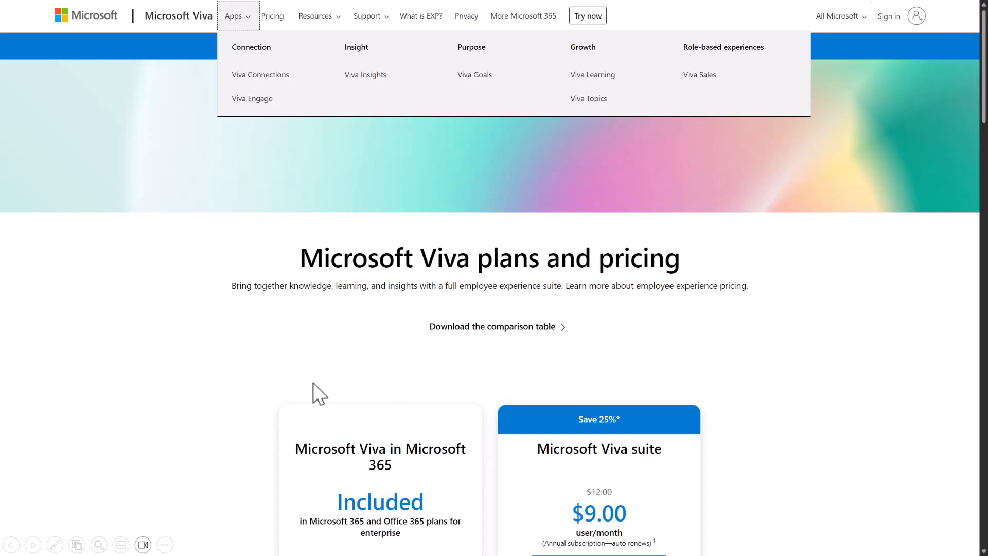
pyautogui.click(449, 418)
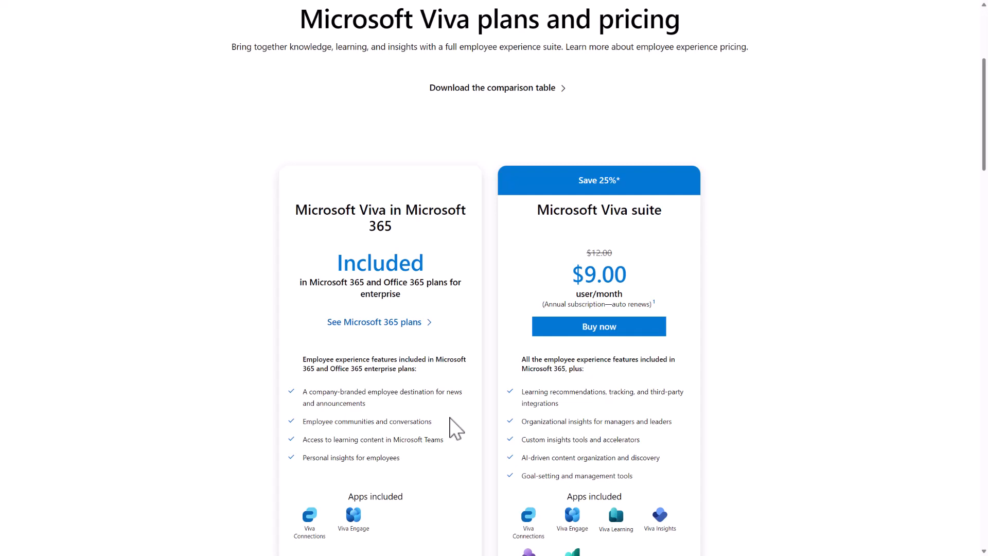
pyautogui.click(469, 332)
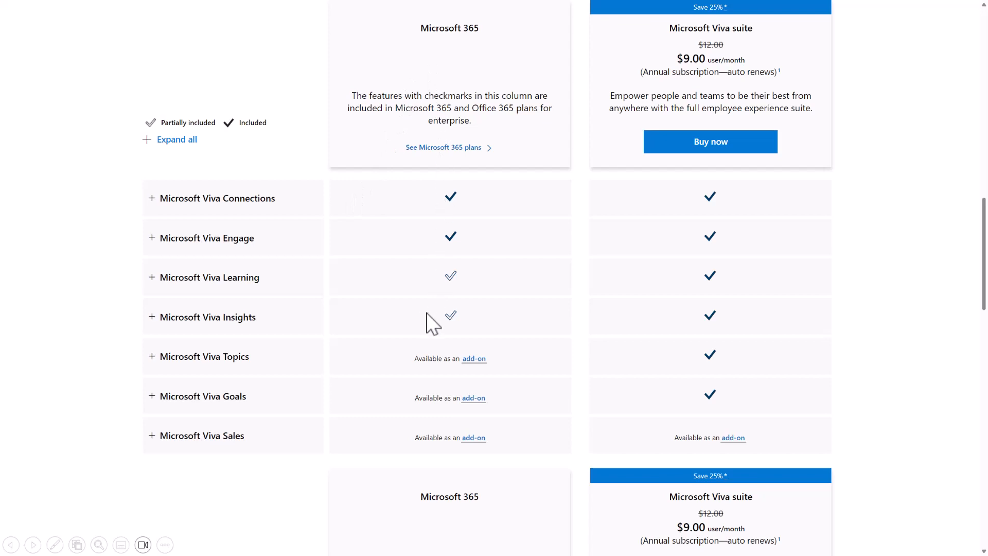
pyautogui.click(240, 441)
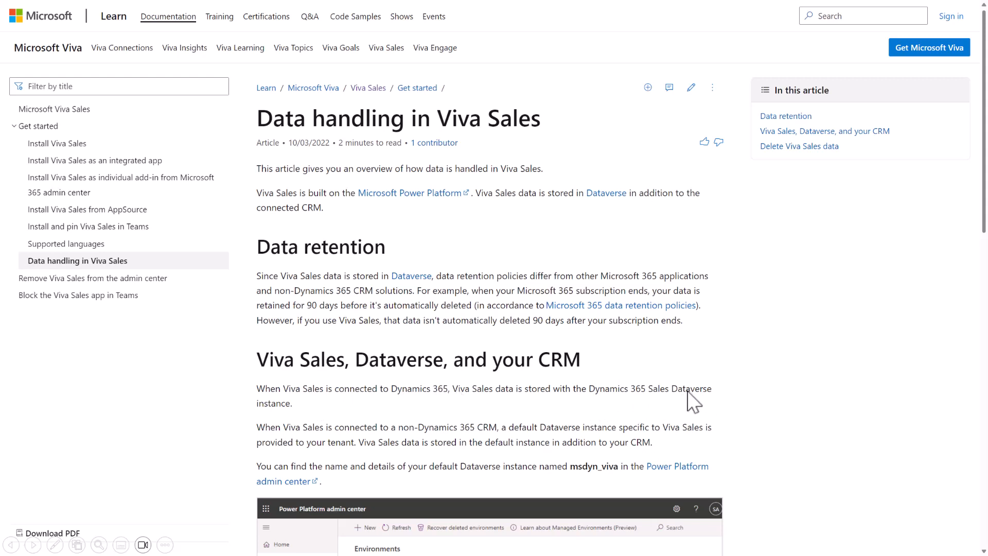
pyautogui.click(316, 397)
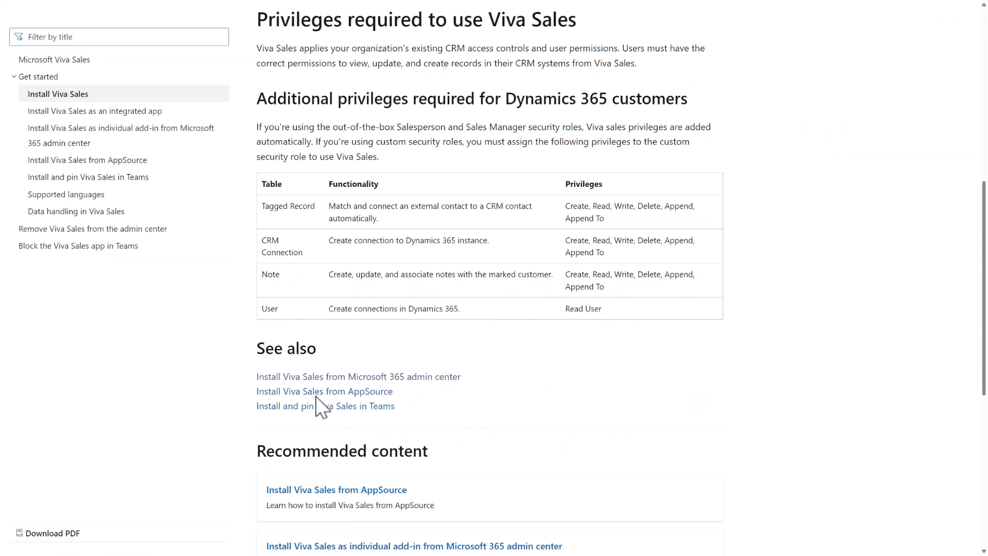